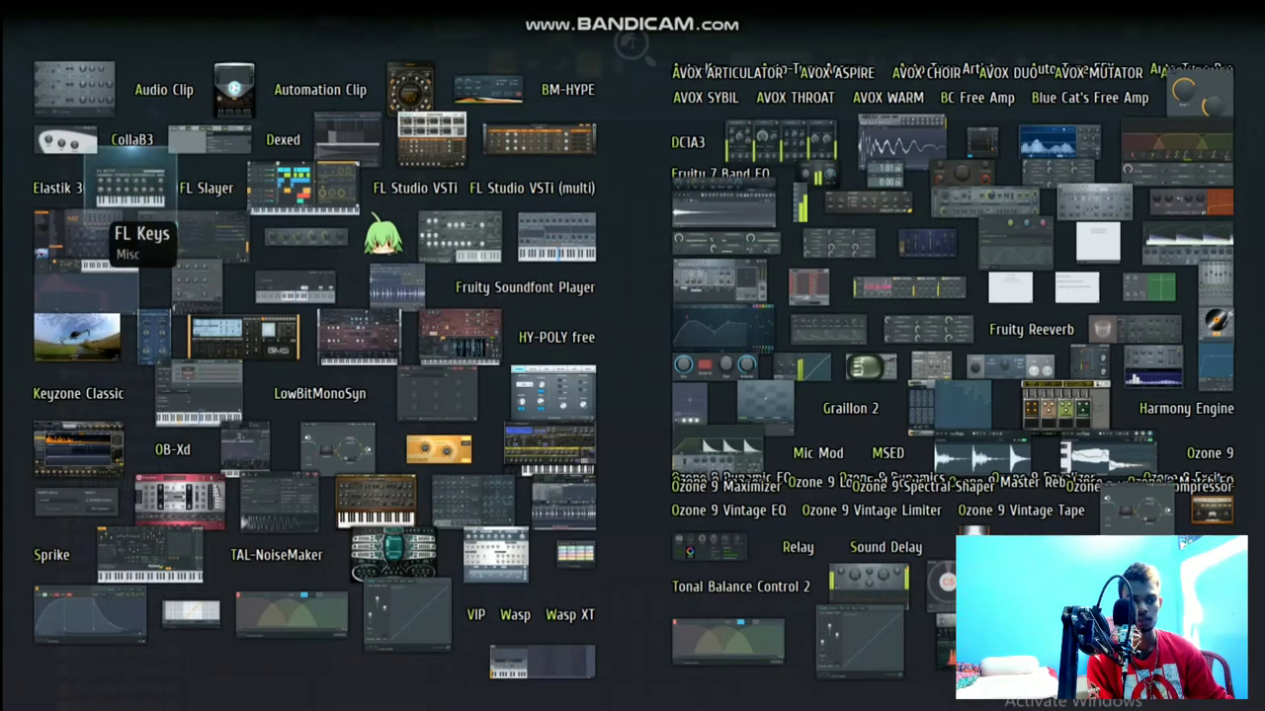
Step: Add the FL Keys instrument to the project and open its piano roll
click(138, 242)
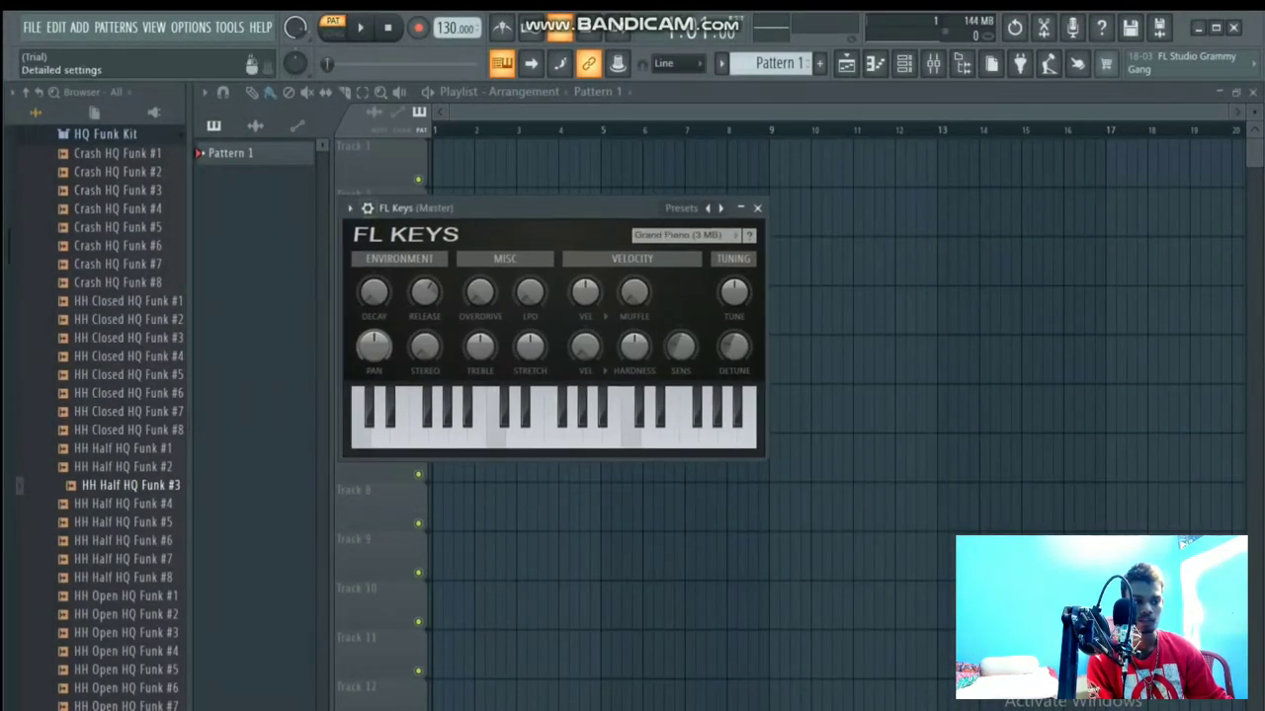
click(350, 208)
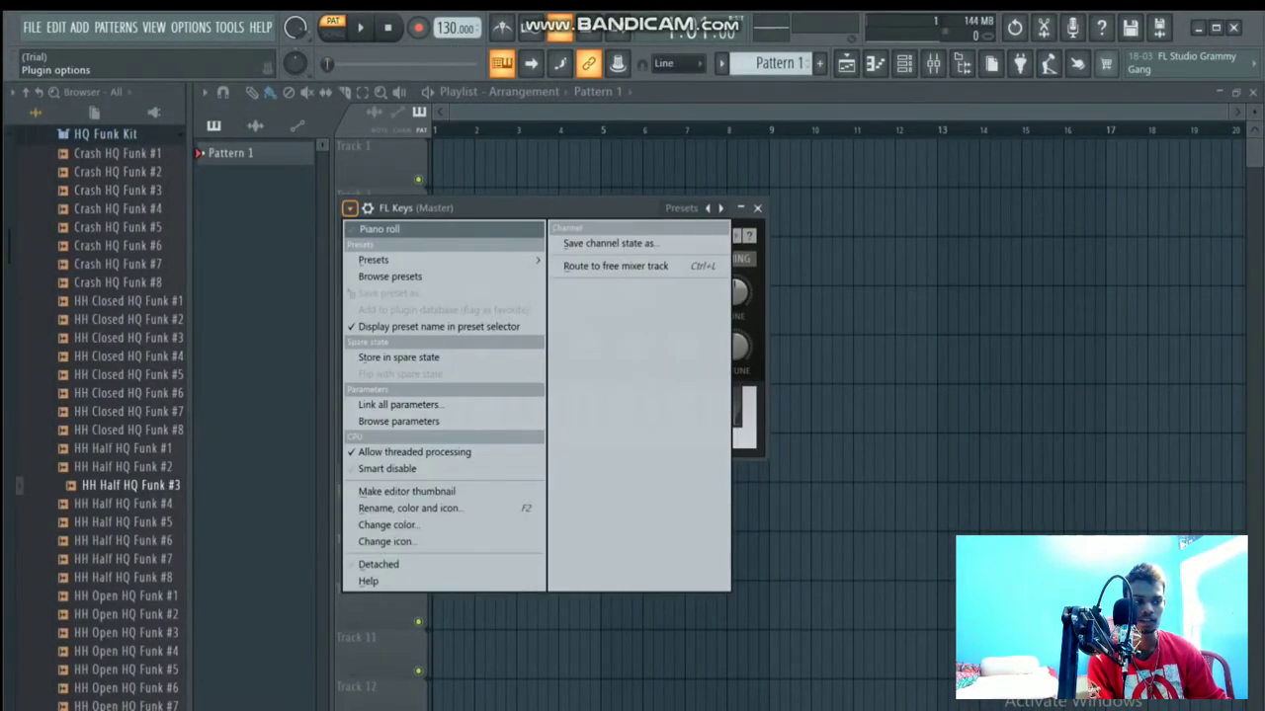
click(371, 231)
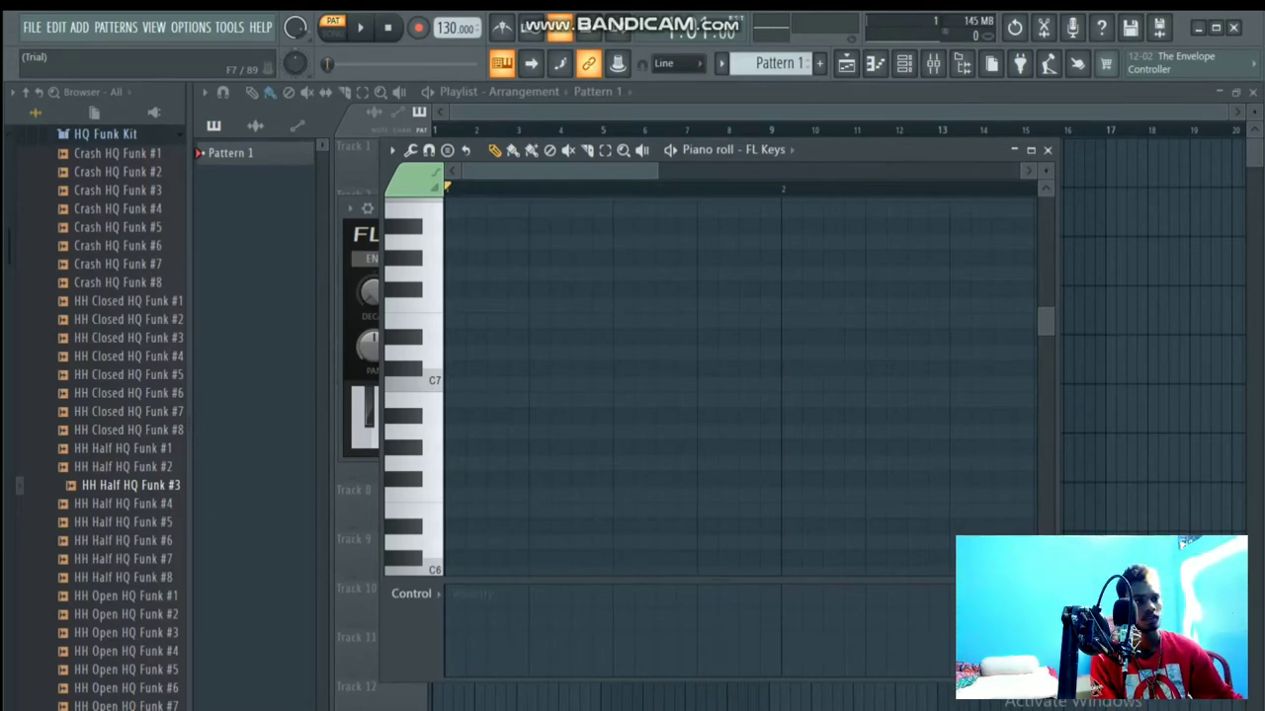
Step: Draw a descending melody of paired notes at G7, F7, D7 and C7 from the start of bar 1, and play it back
click(459, 273)
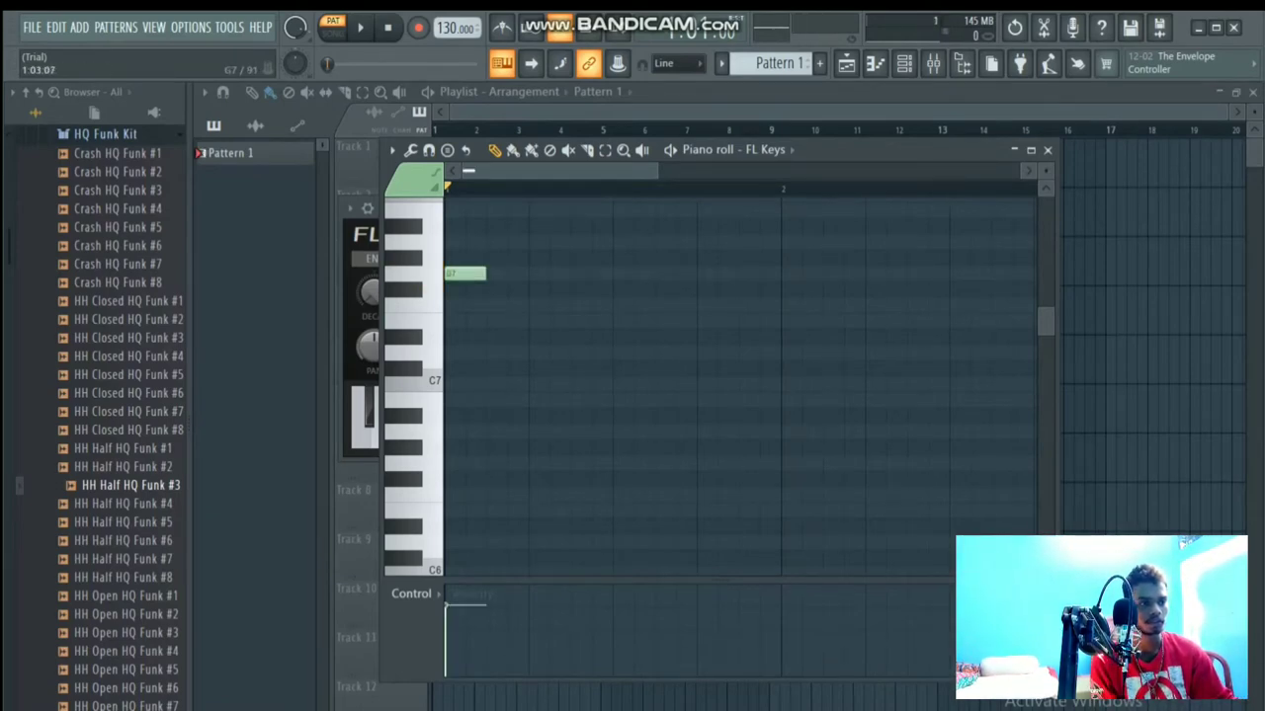
click(499, 274)
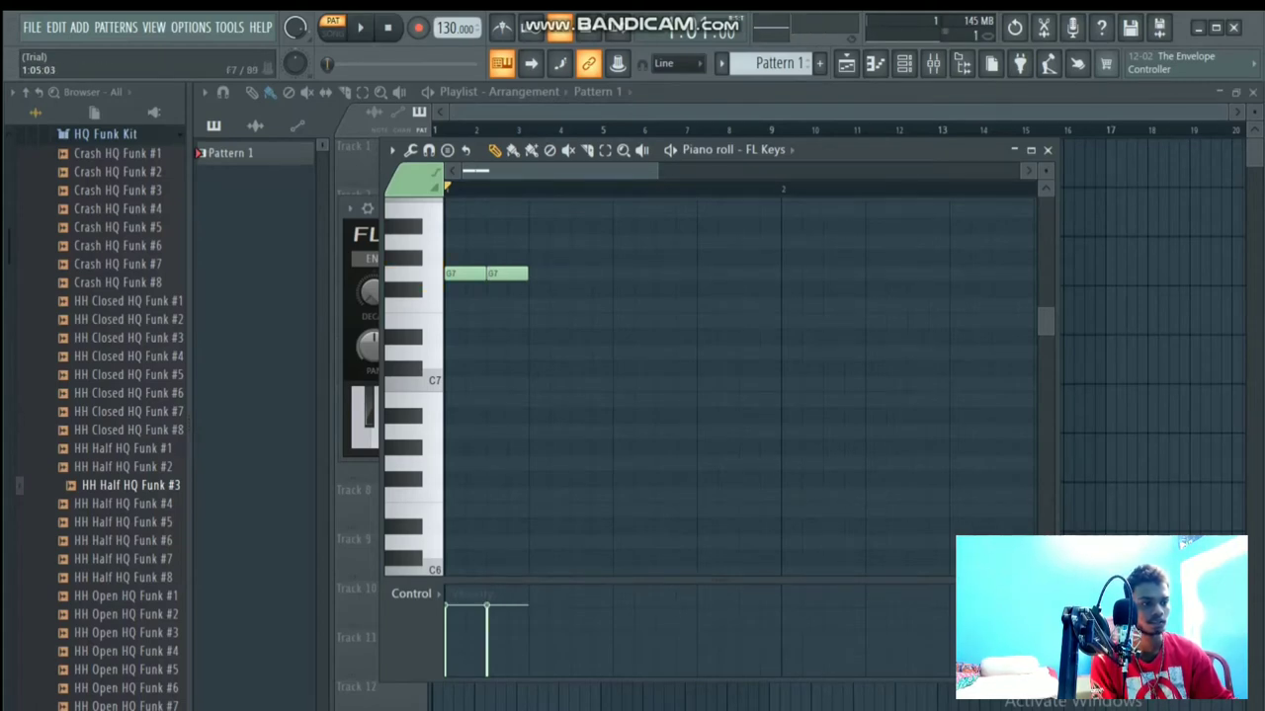
click(535, 304)
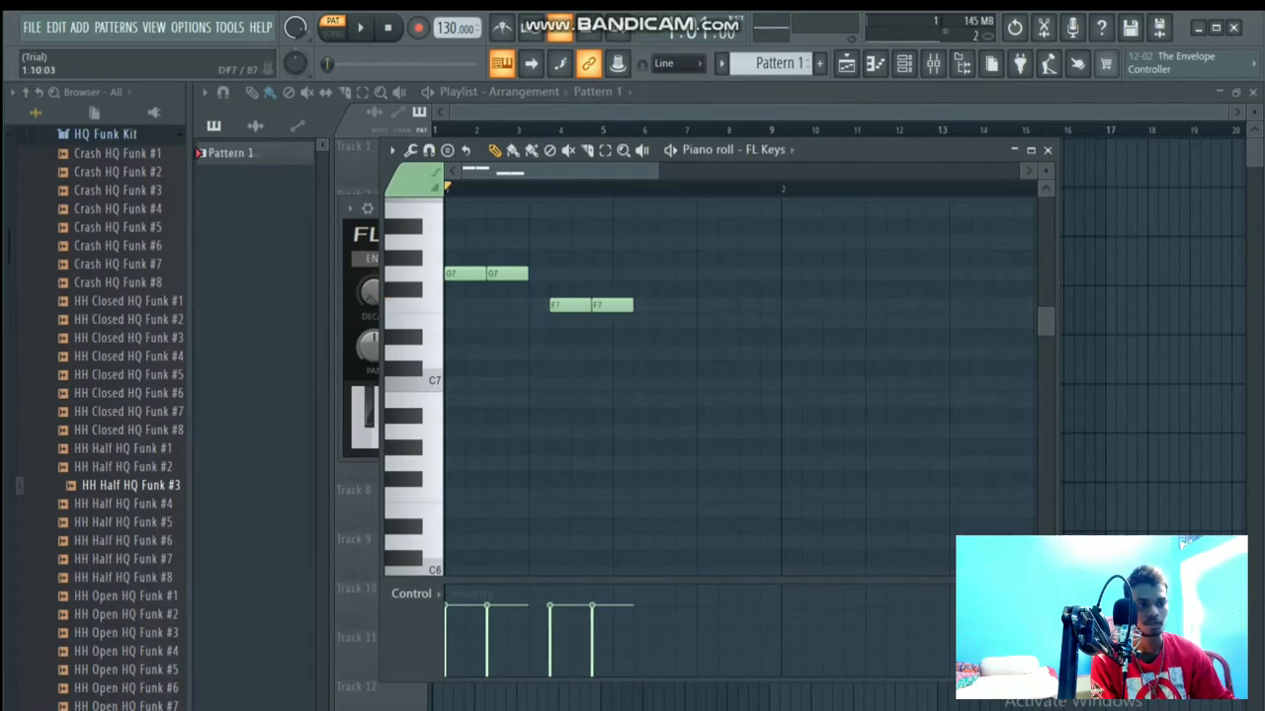
click(642, 352)
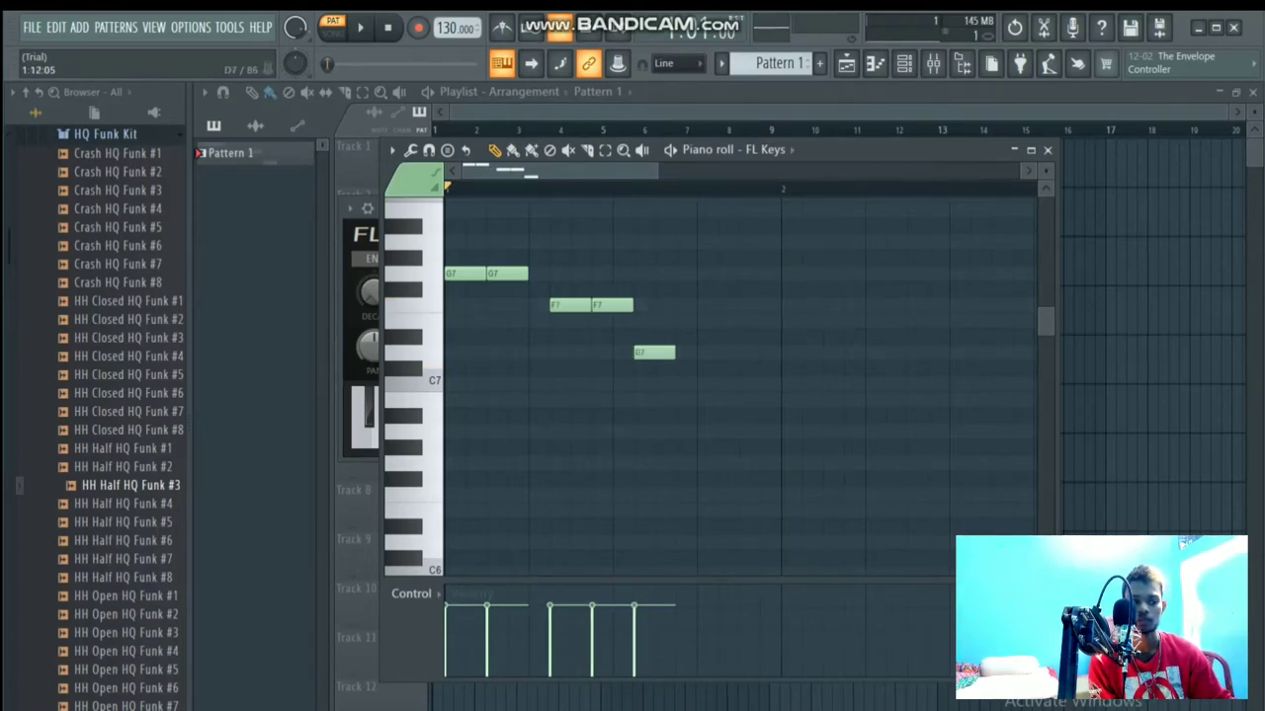
click(680, 352)
click(748, 384)
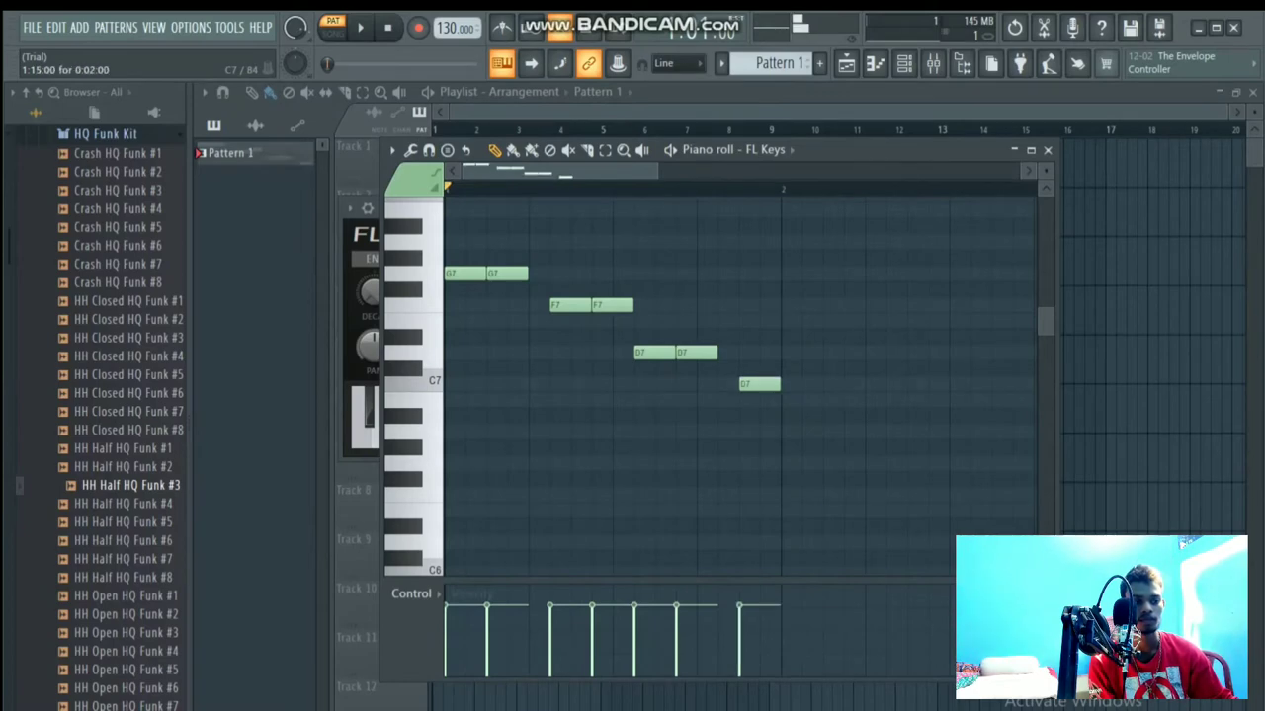
click(789, 383)
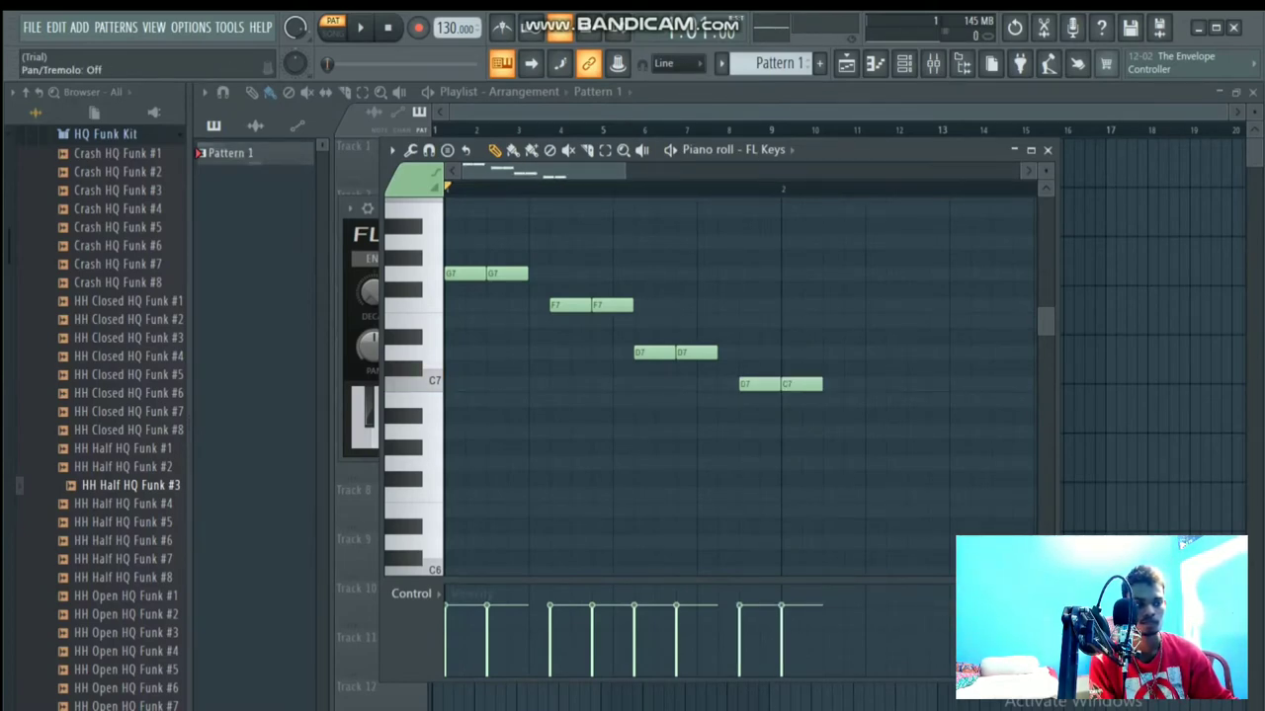
click(360, 26)
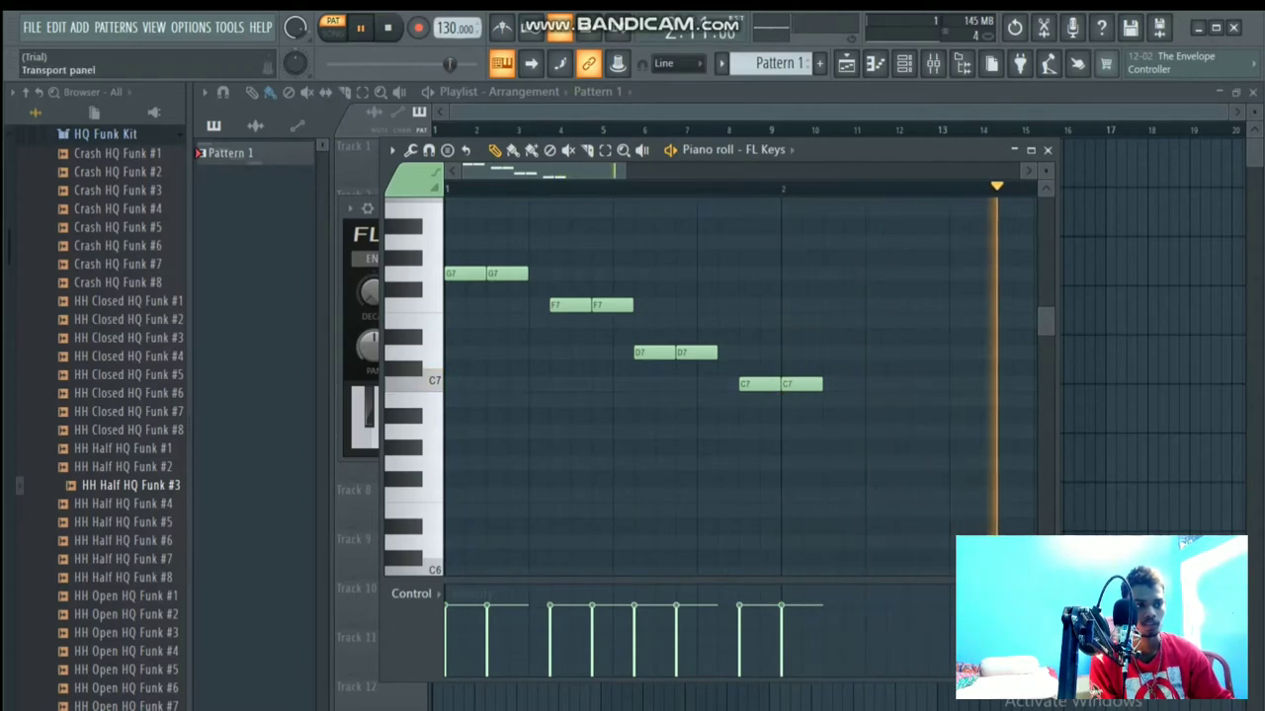
key(space)
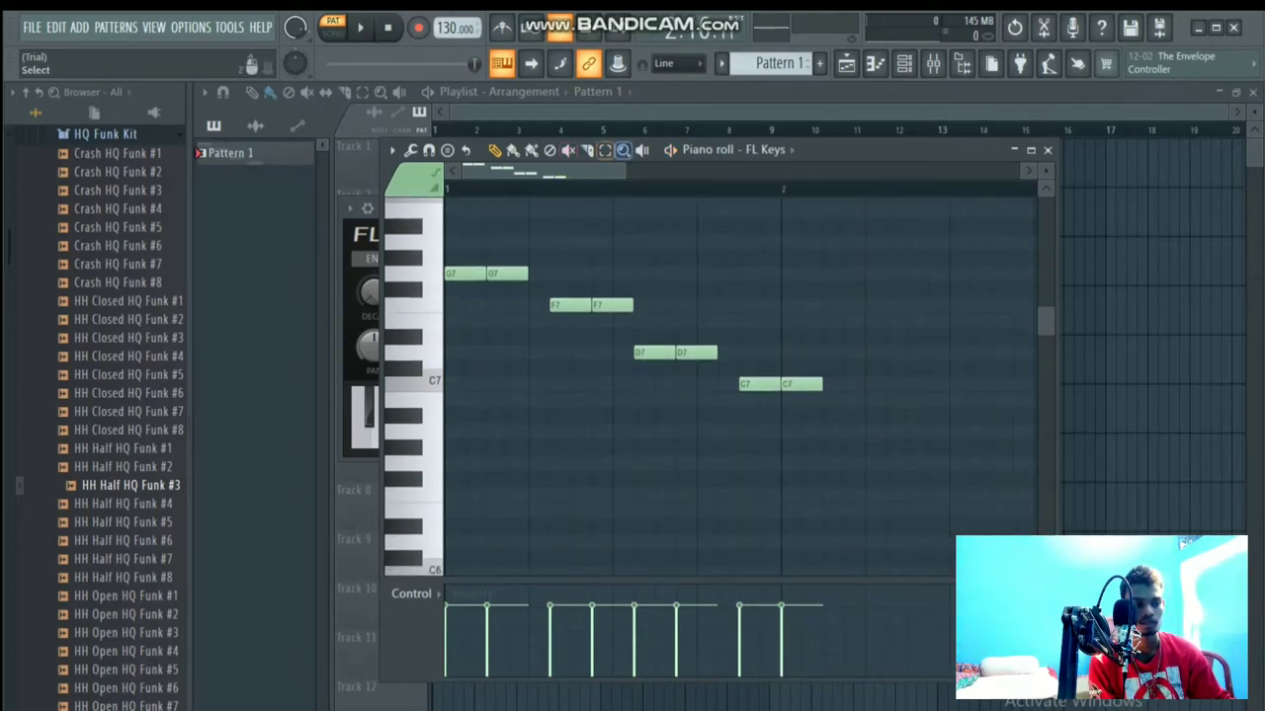
Step: Select all melody notes, transpose them up to C8, A#7, G7 and F7, and audition them
drag(472, 237, 932, 452)
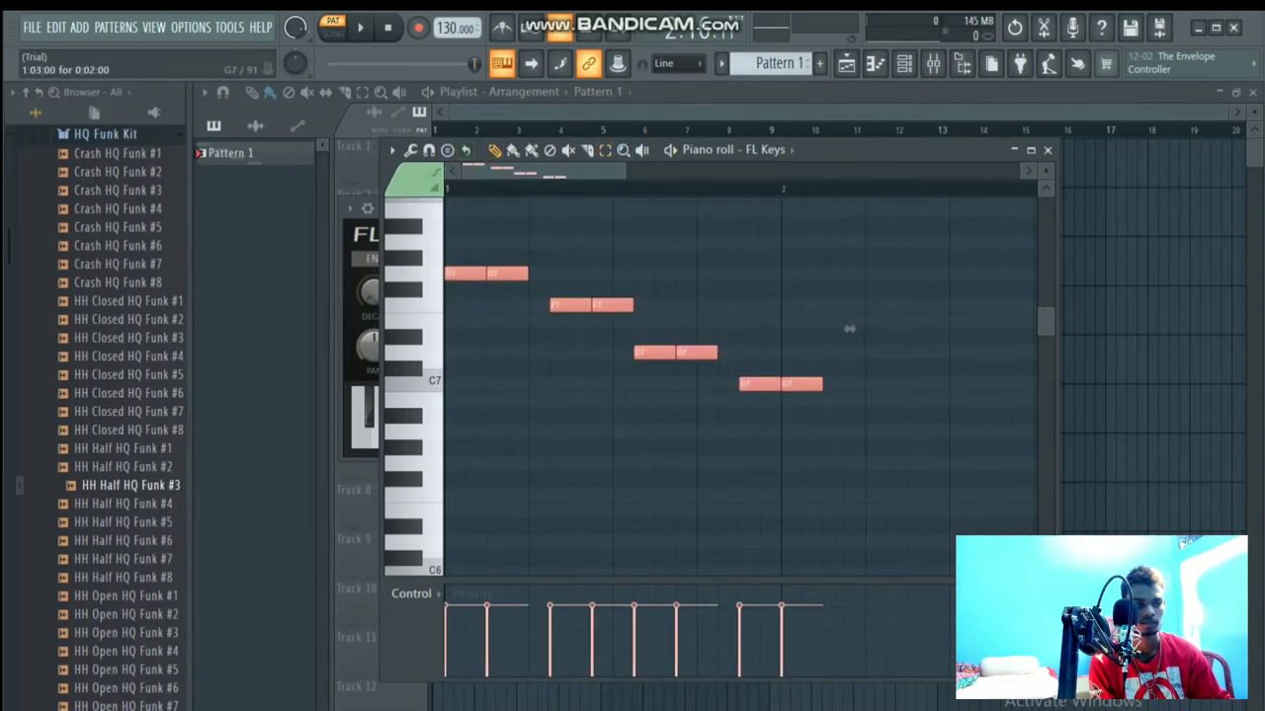
drag(849, 329, 849, 453)
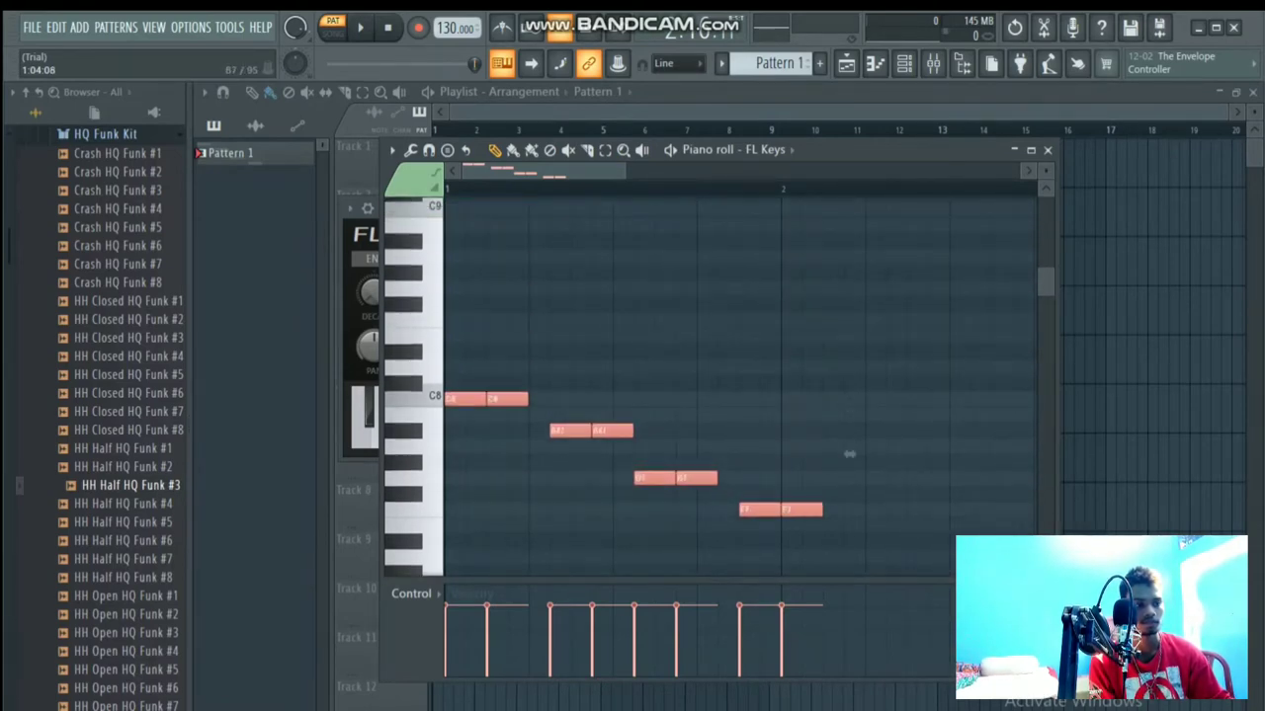
key(space)
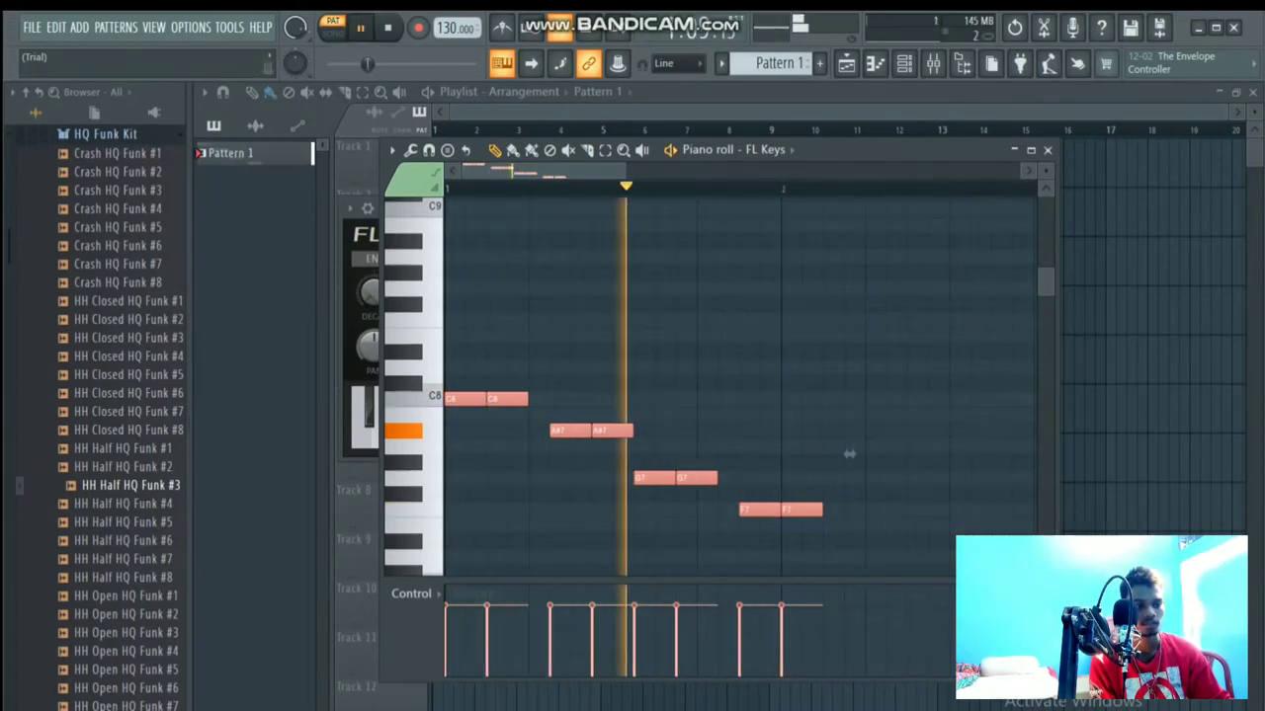
key(space)
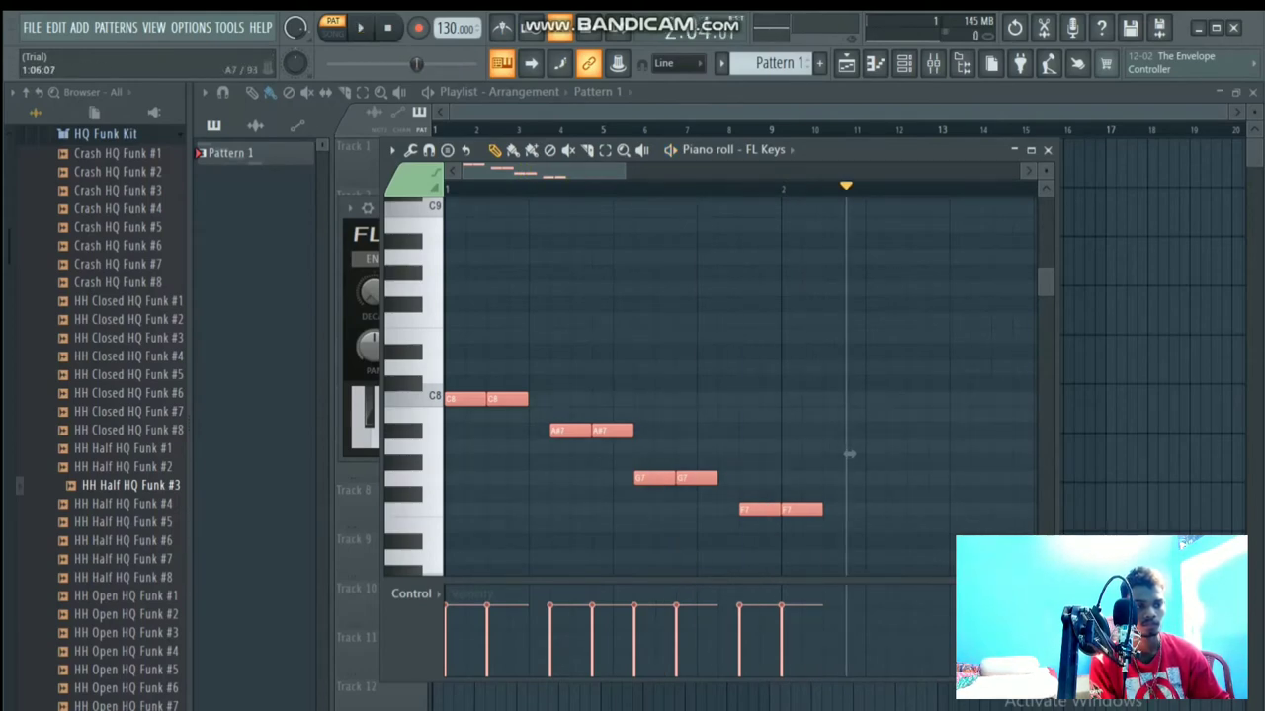
Step: Try the selected melody at higher pitches, starting from G8, while the pattern plays
drag(850, 455, 933, 344)
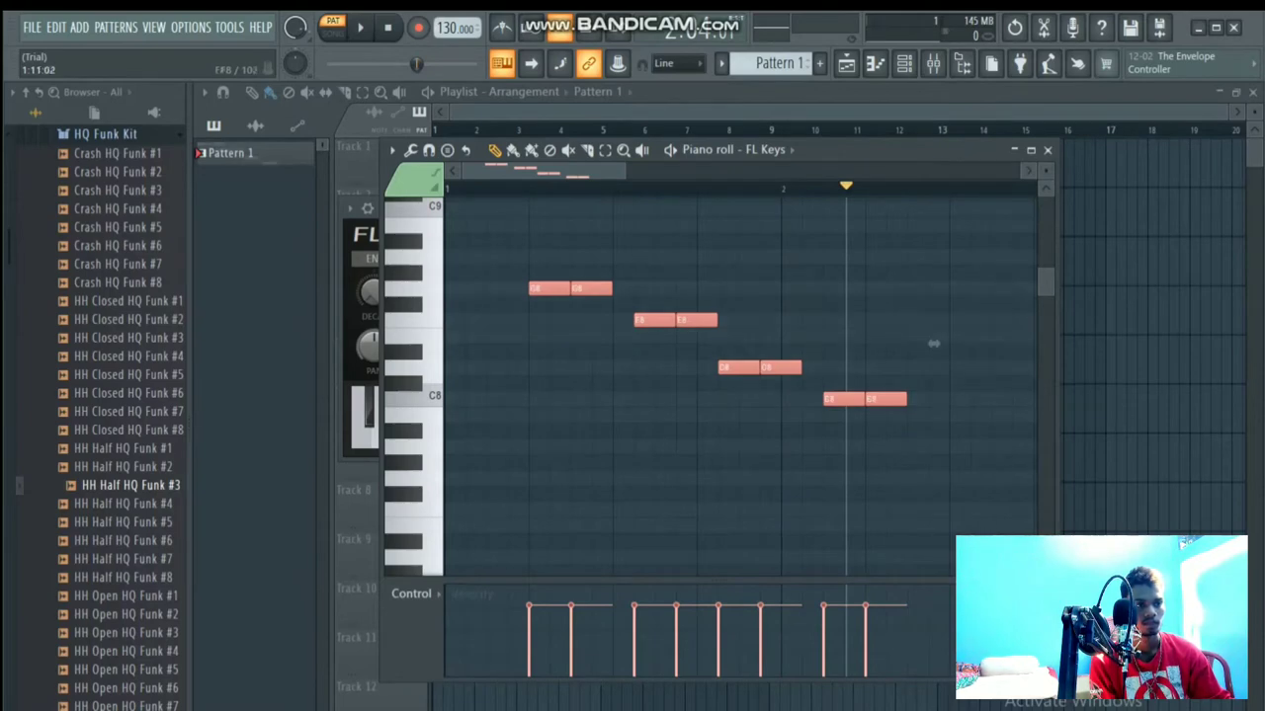
key(space)
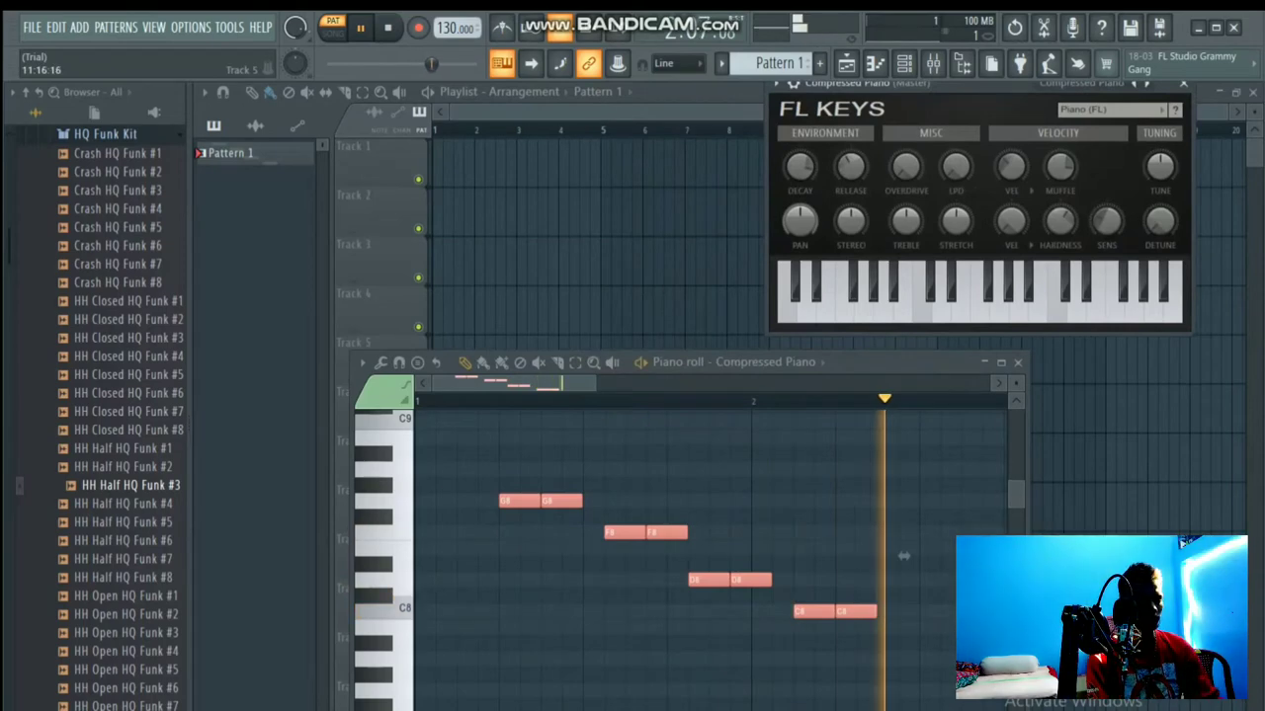
drag(879, 416, 878, 638)
scroll(819, 319, up, 3)
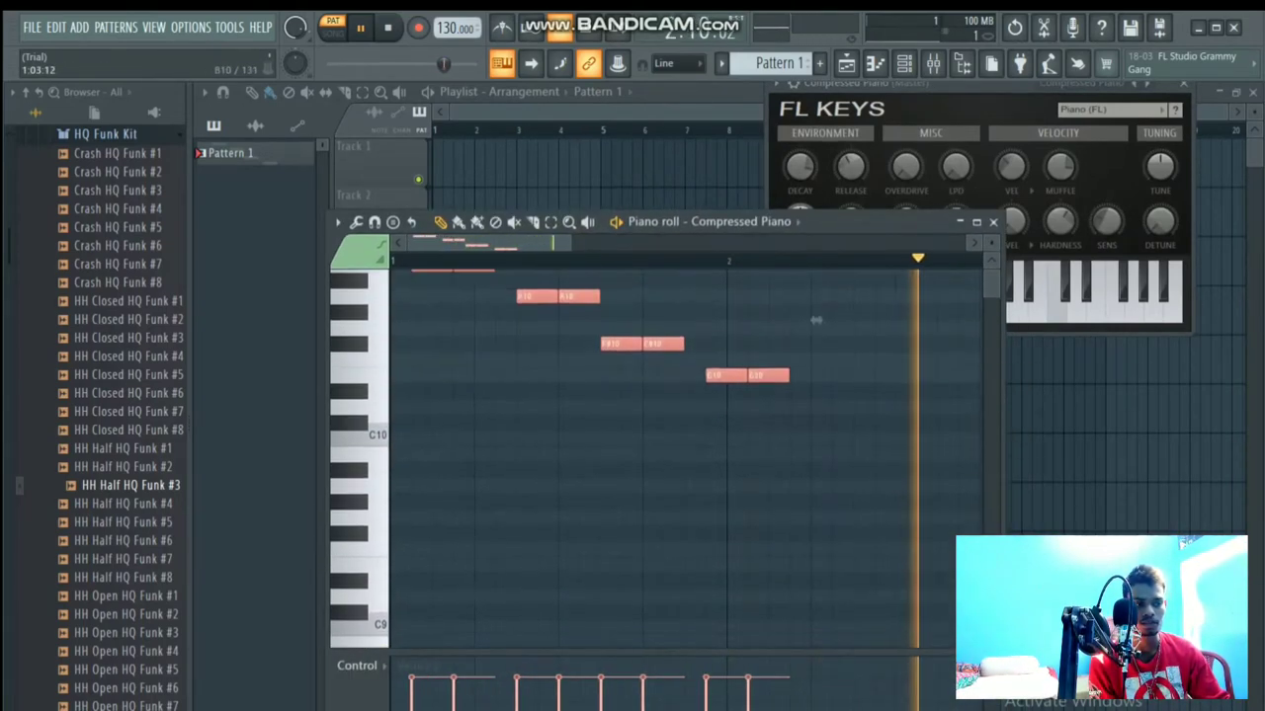
Step: Lower the selected melody to C6, A#5, G5 and F5, starting at the beginning of bar 1
drag(837, 332, 816, 632)
scroll(805, 593, down, 10)
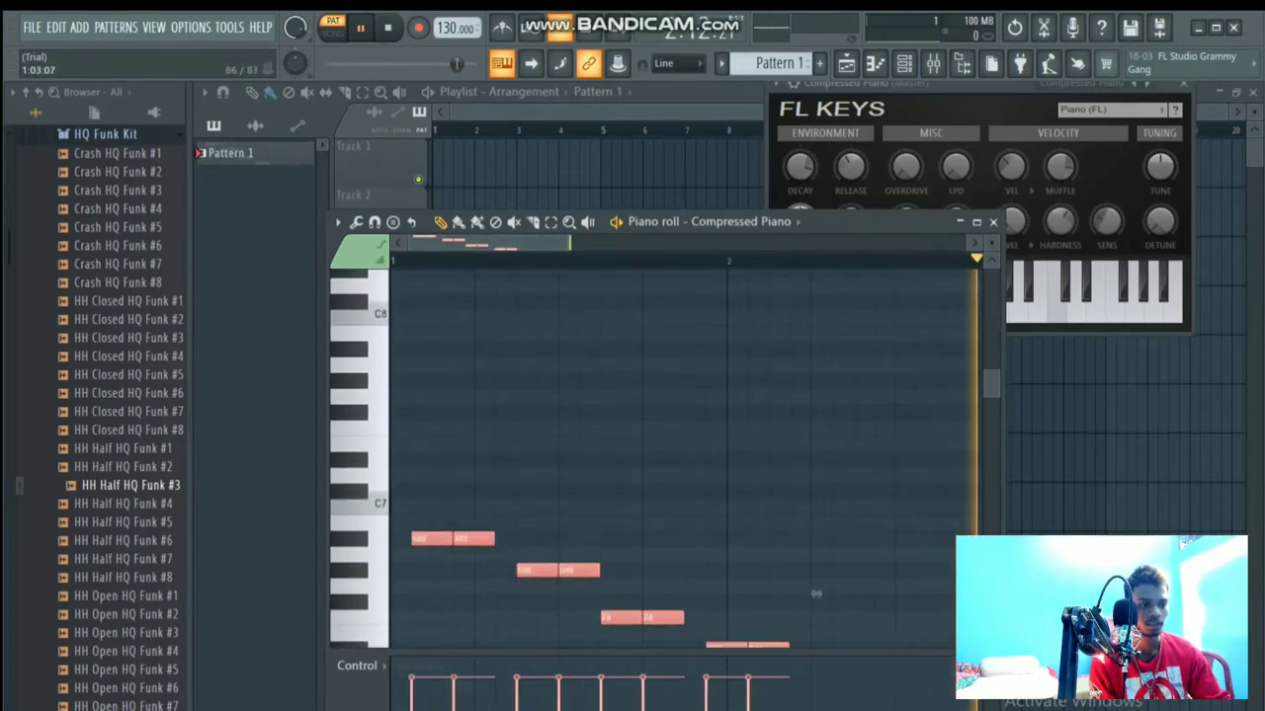
scroll(795, 546, down, 4)
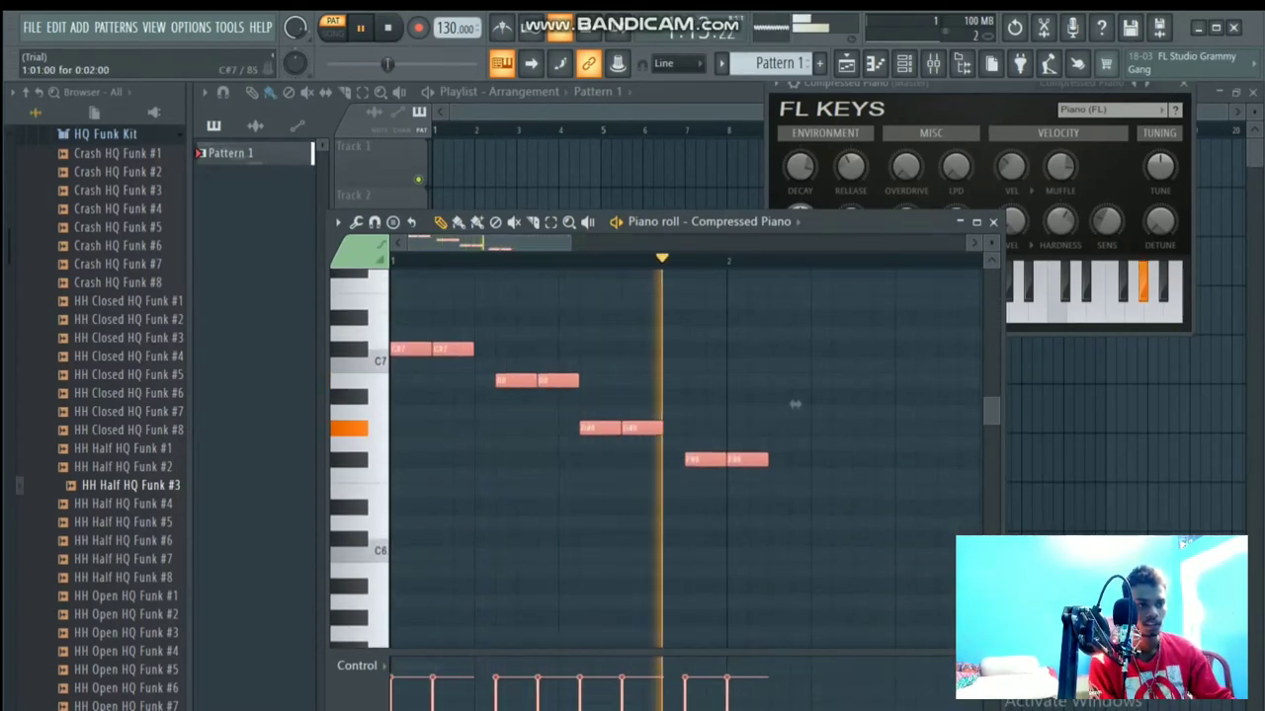
key(ctrl+Down)
key(shift+Right)
drag(816, 578, 795, 610)
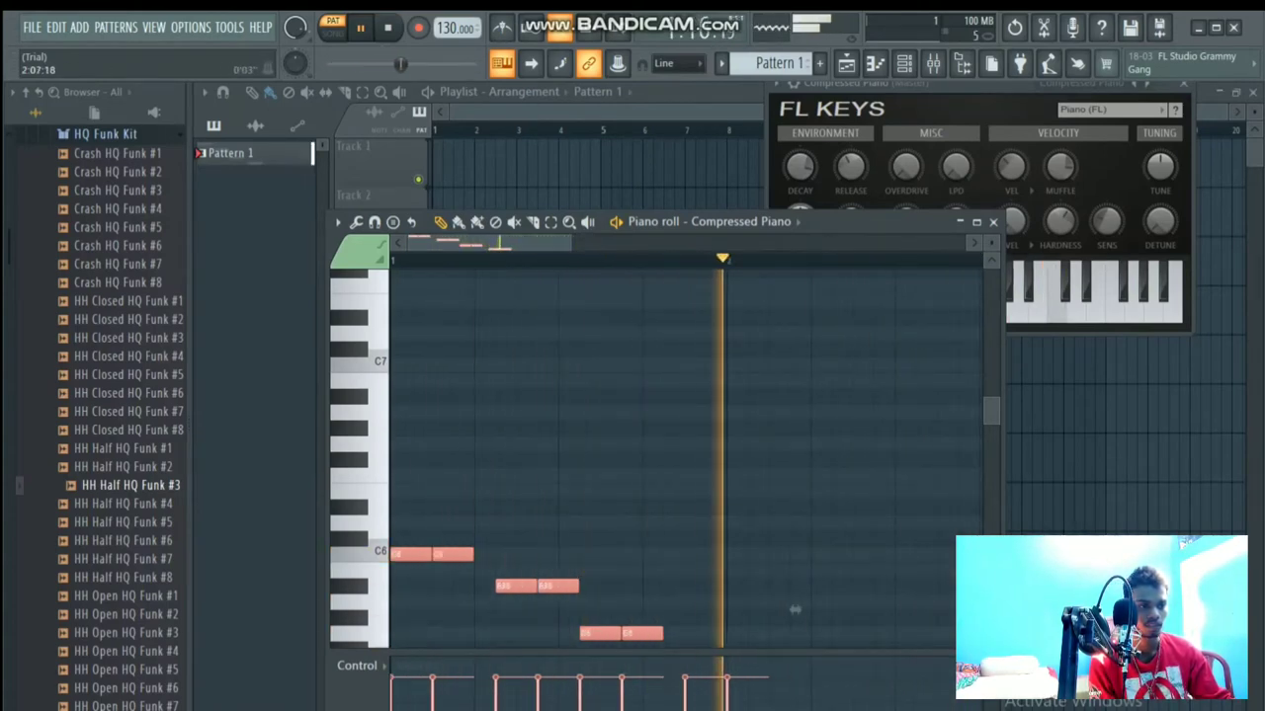
drag(794, 610, 789, 532)
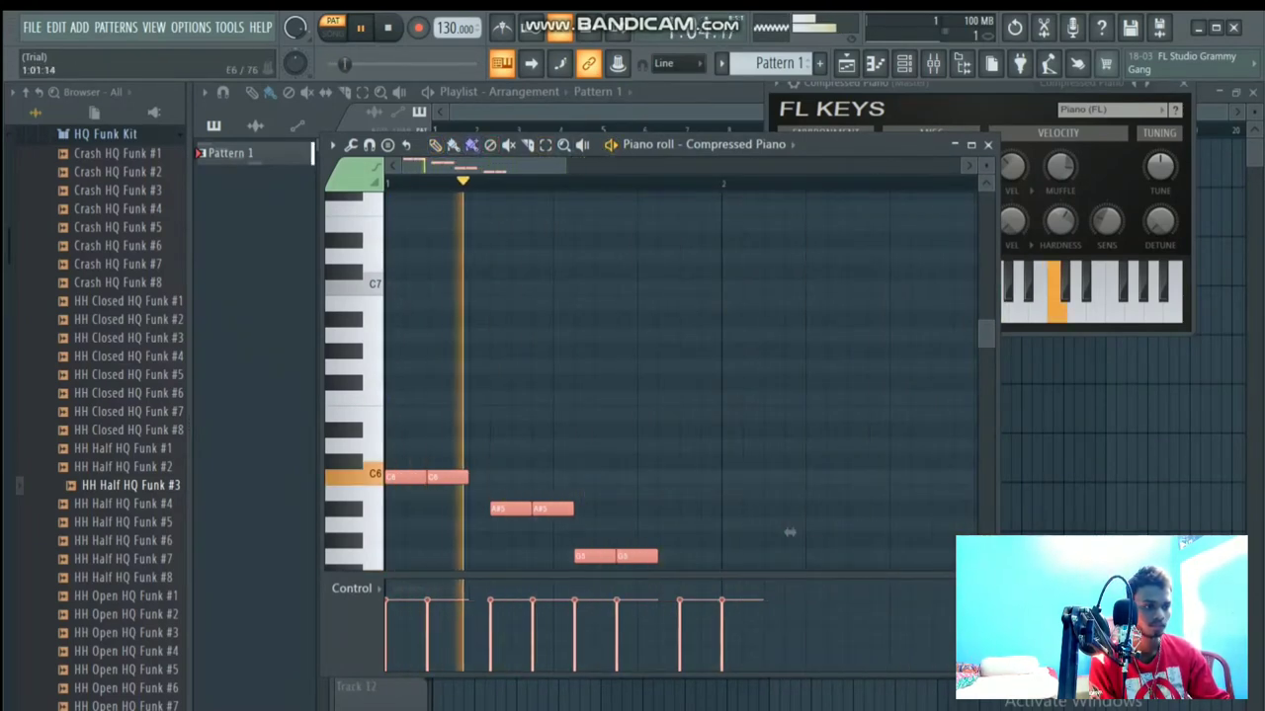
Step: Try painting runs of short repeated notes at E6, D6 and B5 over the melody during playback
key(ctrl+v)
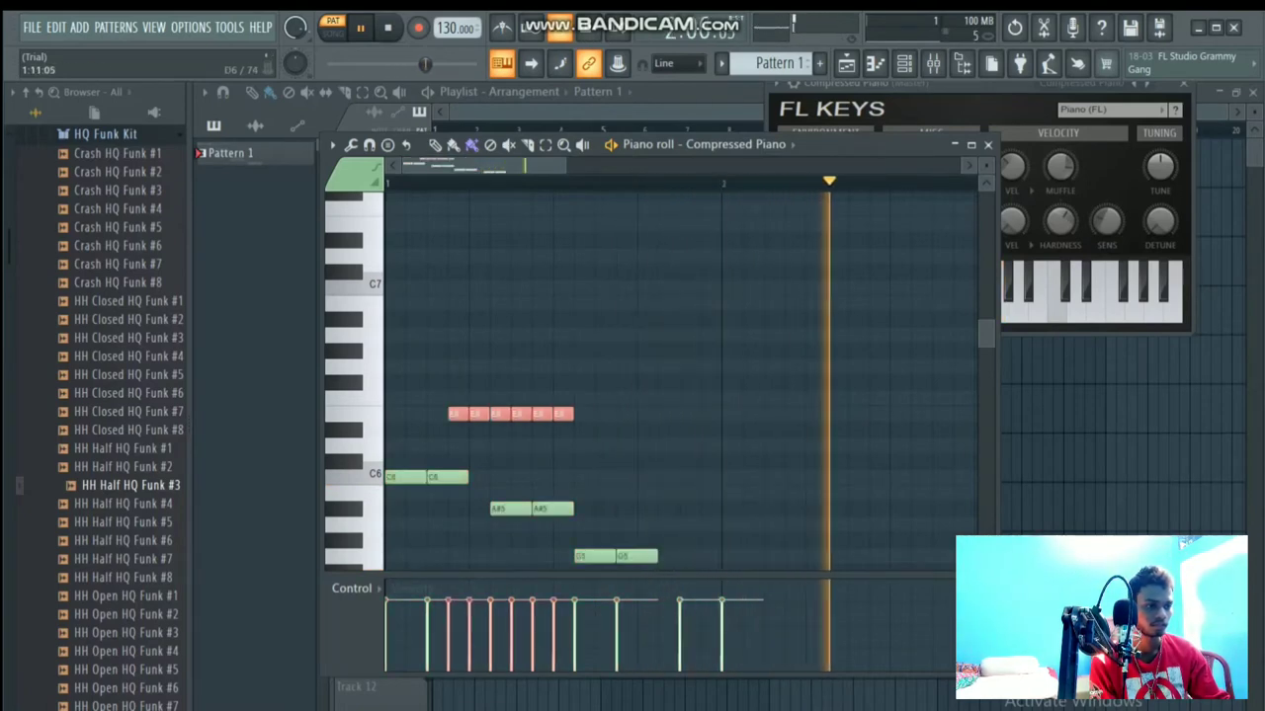
drag(511, 413, 615, 446)
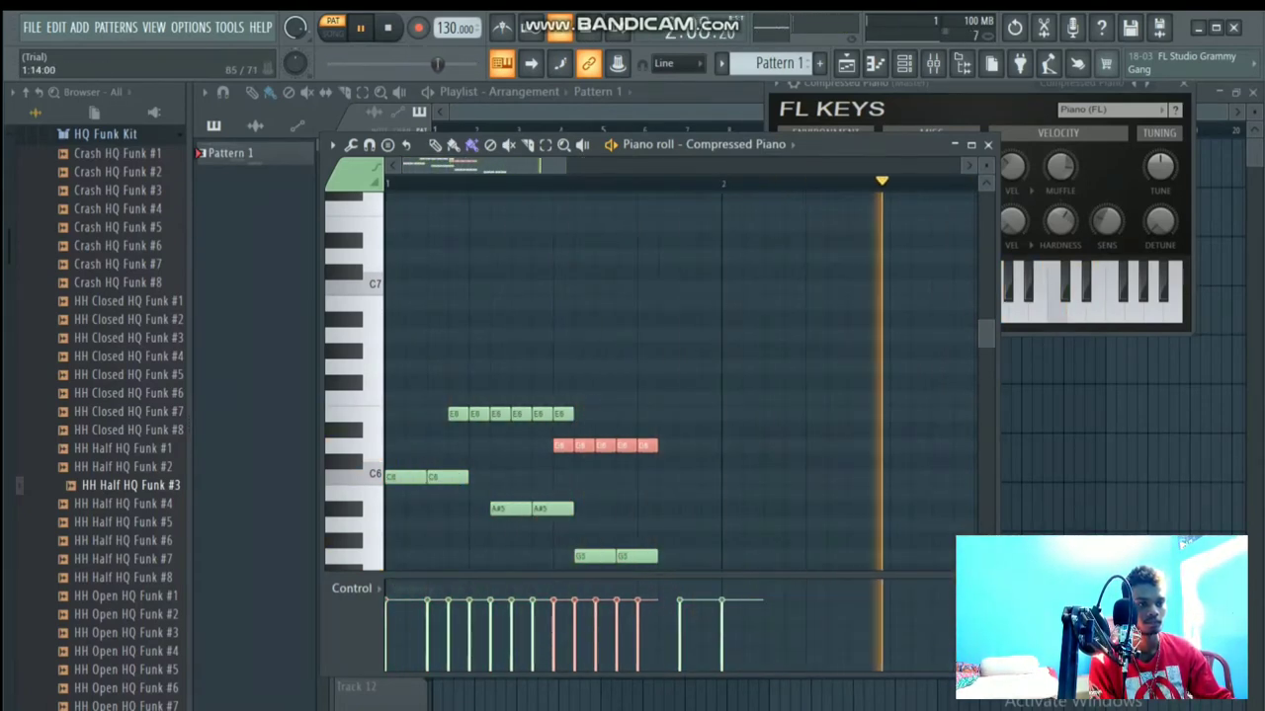
drag(616, 445, 699, 492)
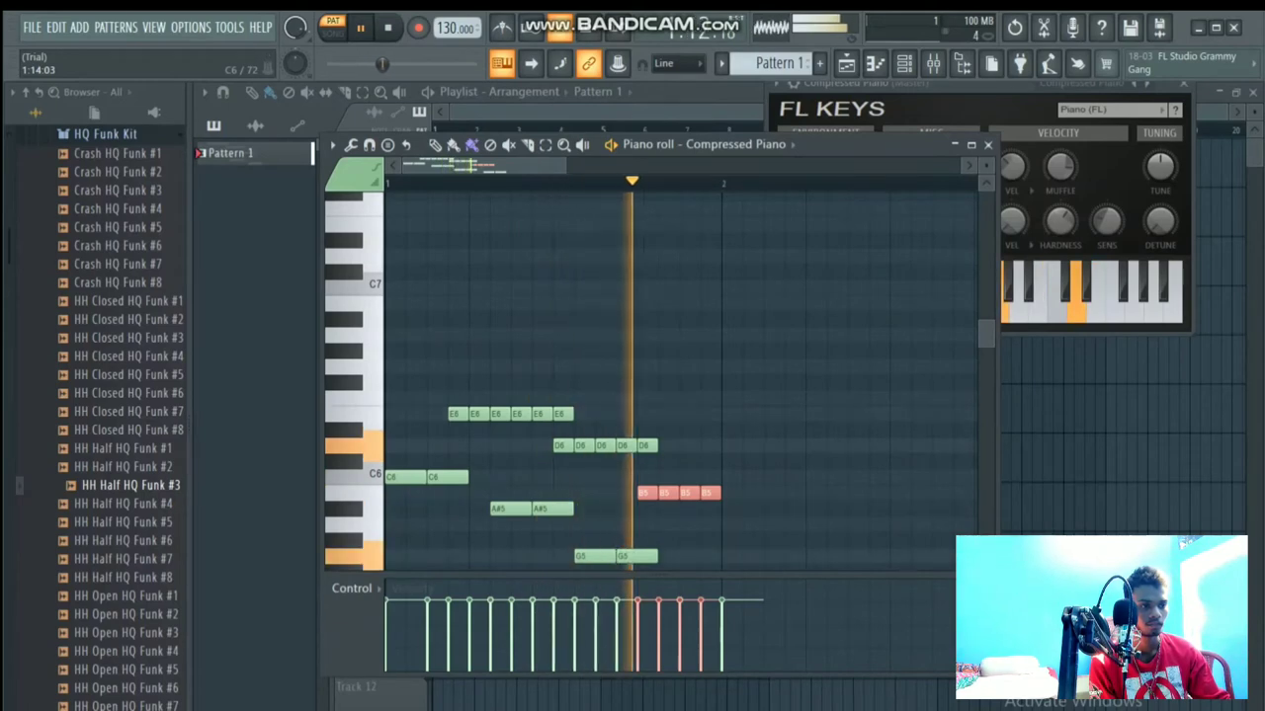
key(ctrl+space)
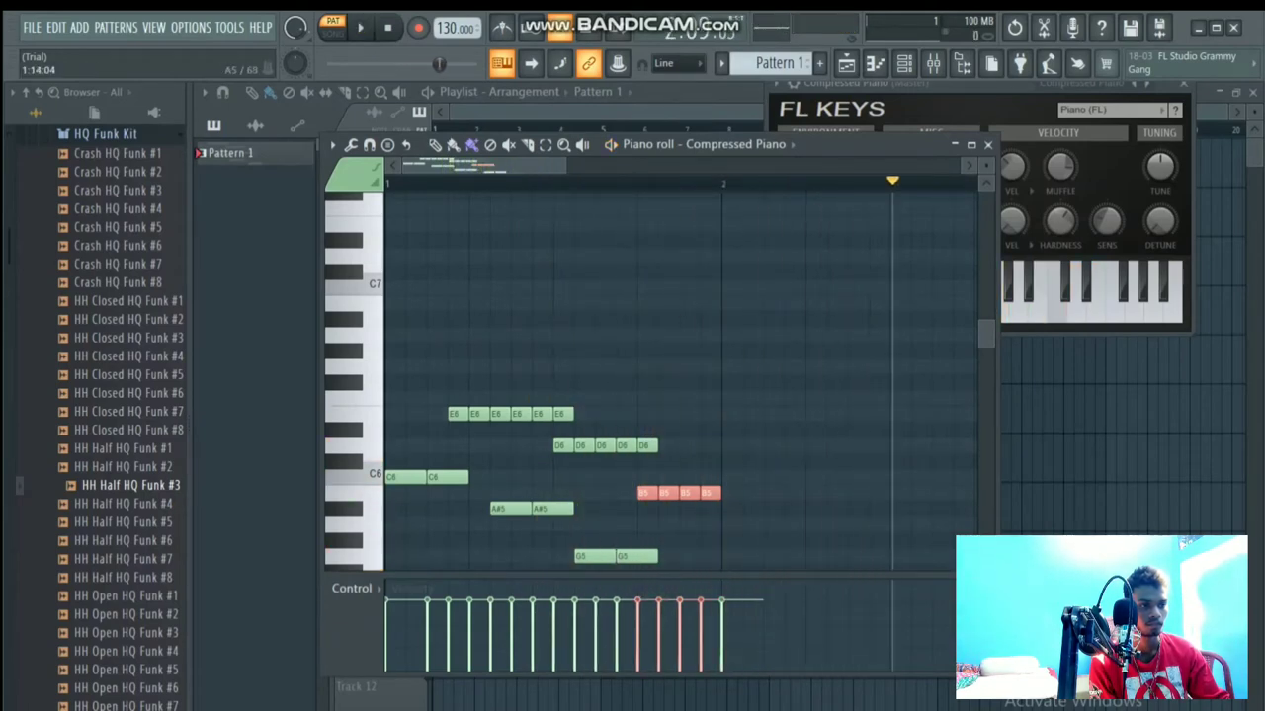
Step: Delete the short repeated notes at B5, D6 and E6
right_click(669, 492)
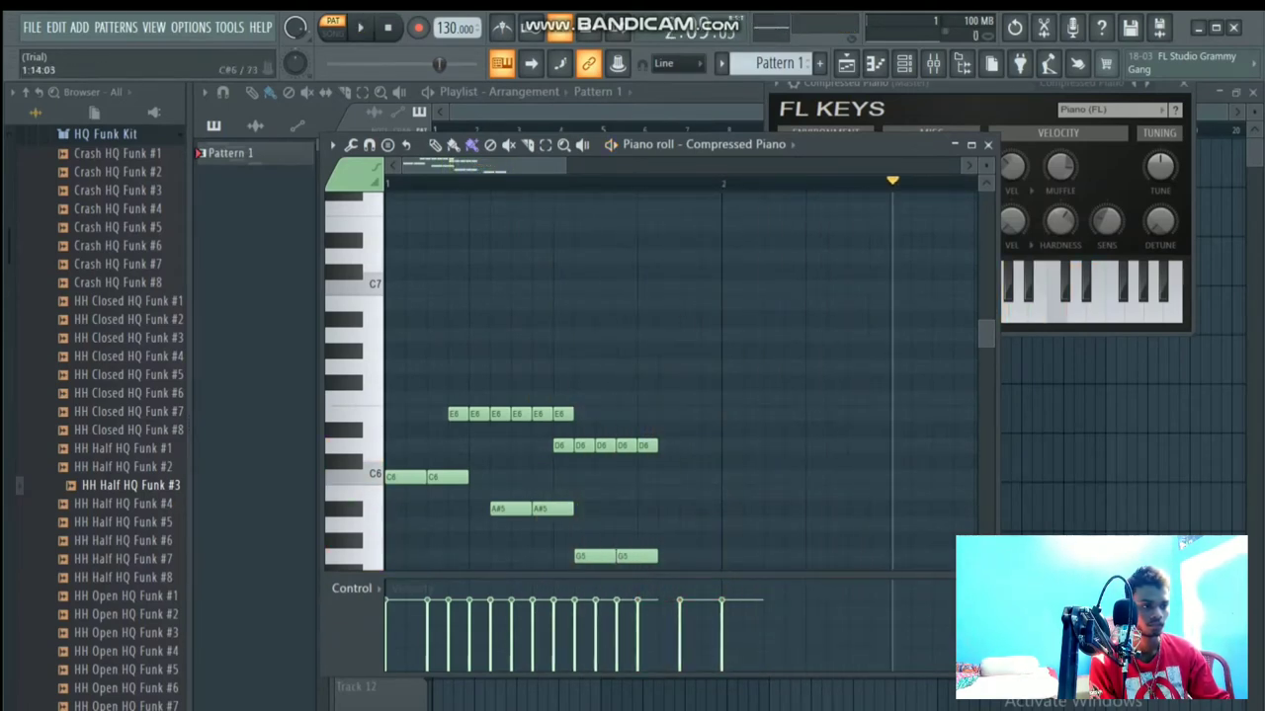
right_click(604, 445)
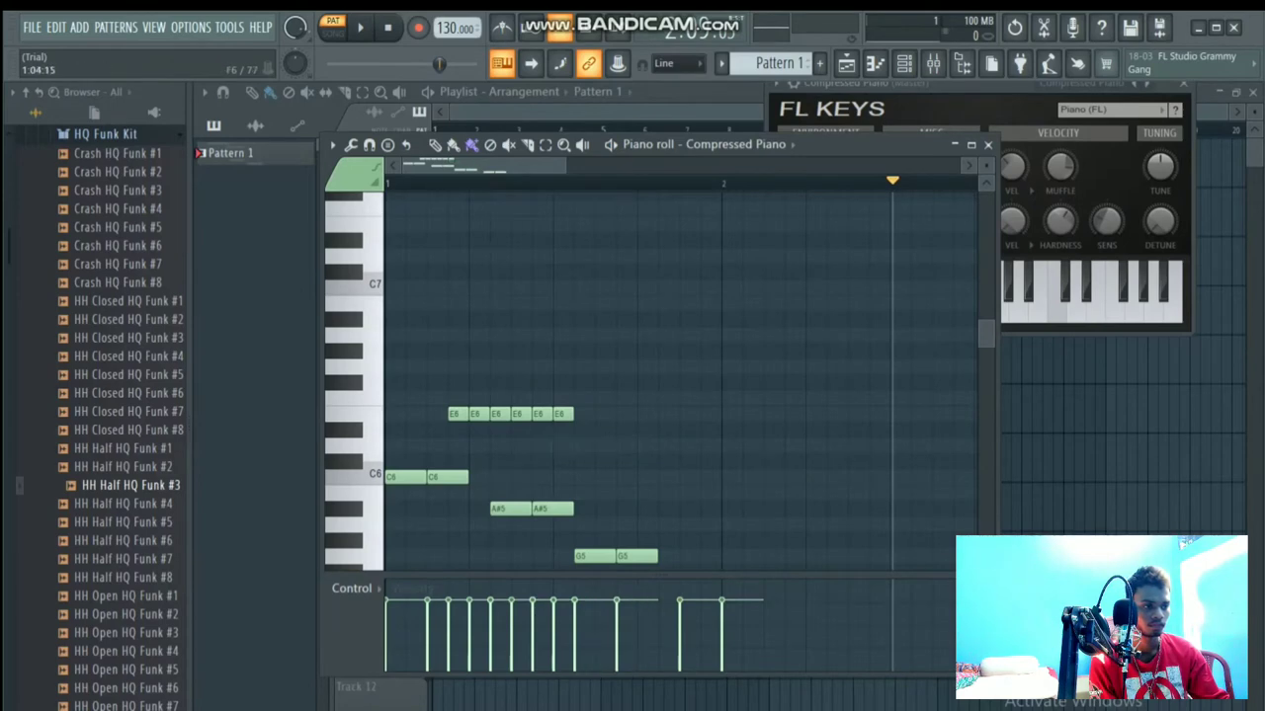
right_click(514, 413)
Step: Add two E6 notes above the first C6 pair and two D6 notes above the A#5 pair
scroll(681, 408, down, 3)
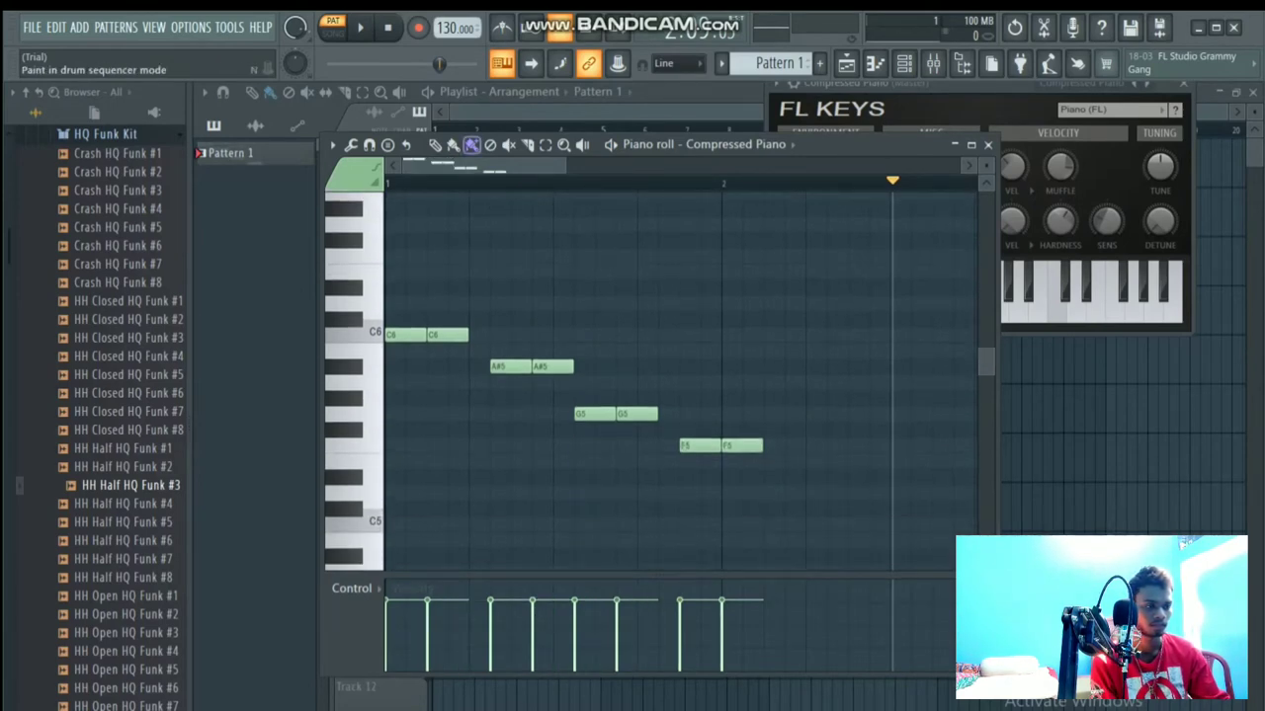
click(400, 272)
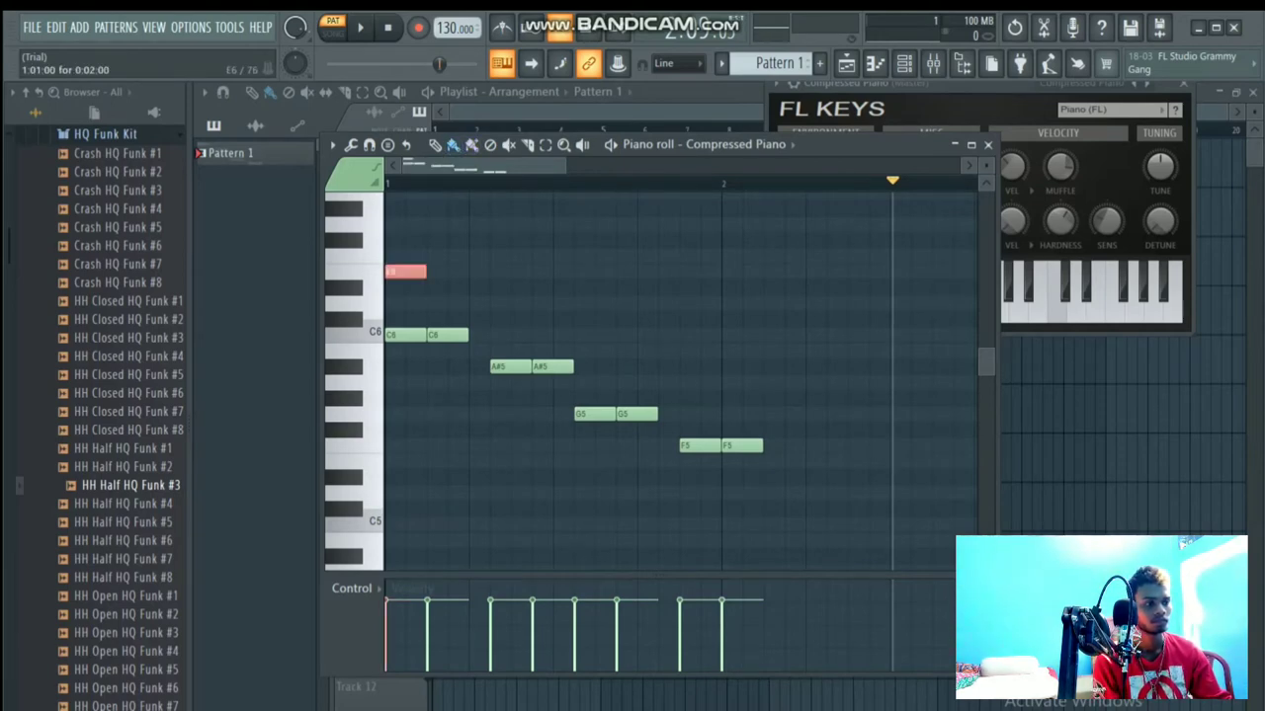
click(445, 272)
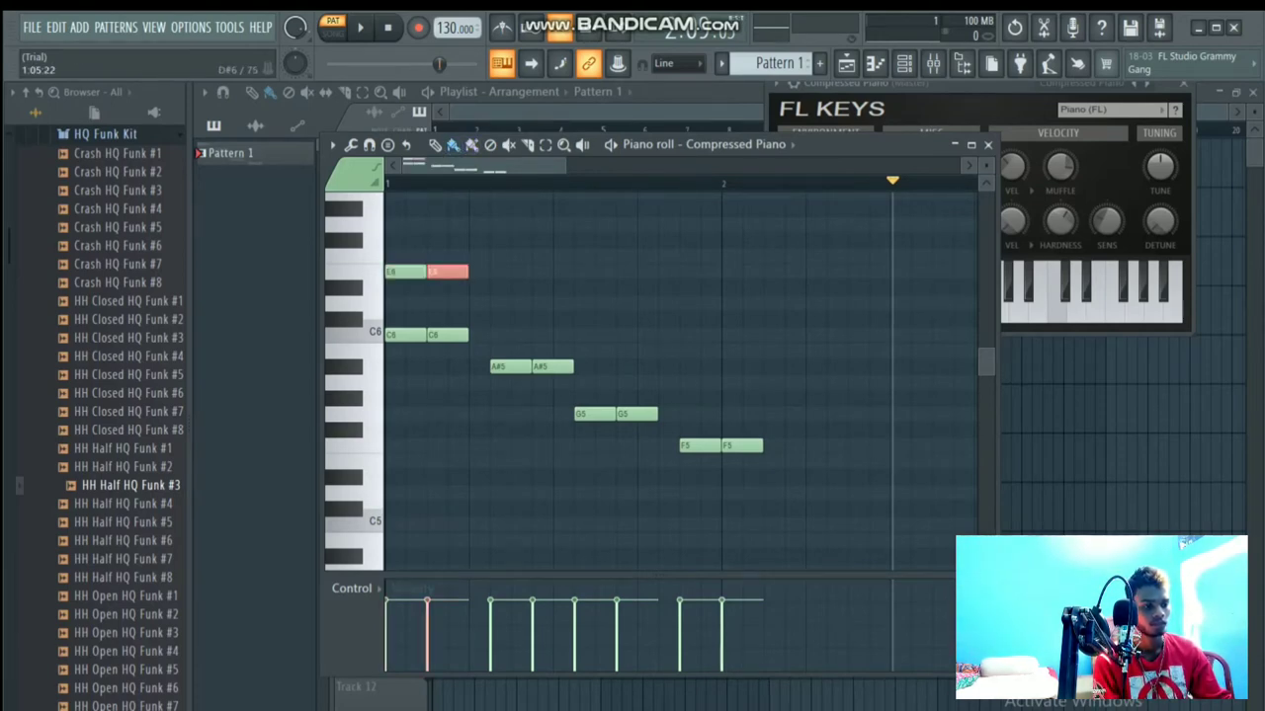
click(499, 304)
click(542, 304)
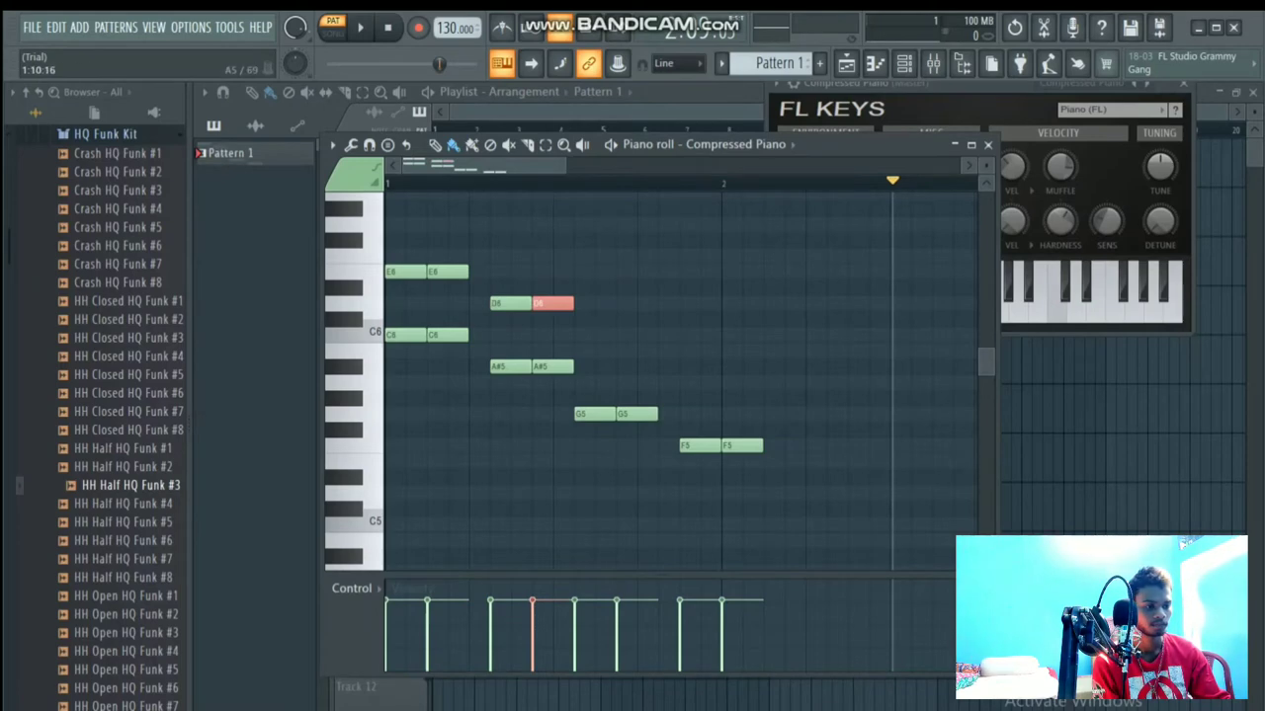
Step: Add two C6 notes aligned above the G5 pair and two A5 notes above the F5 pair
click(604, 335)
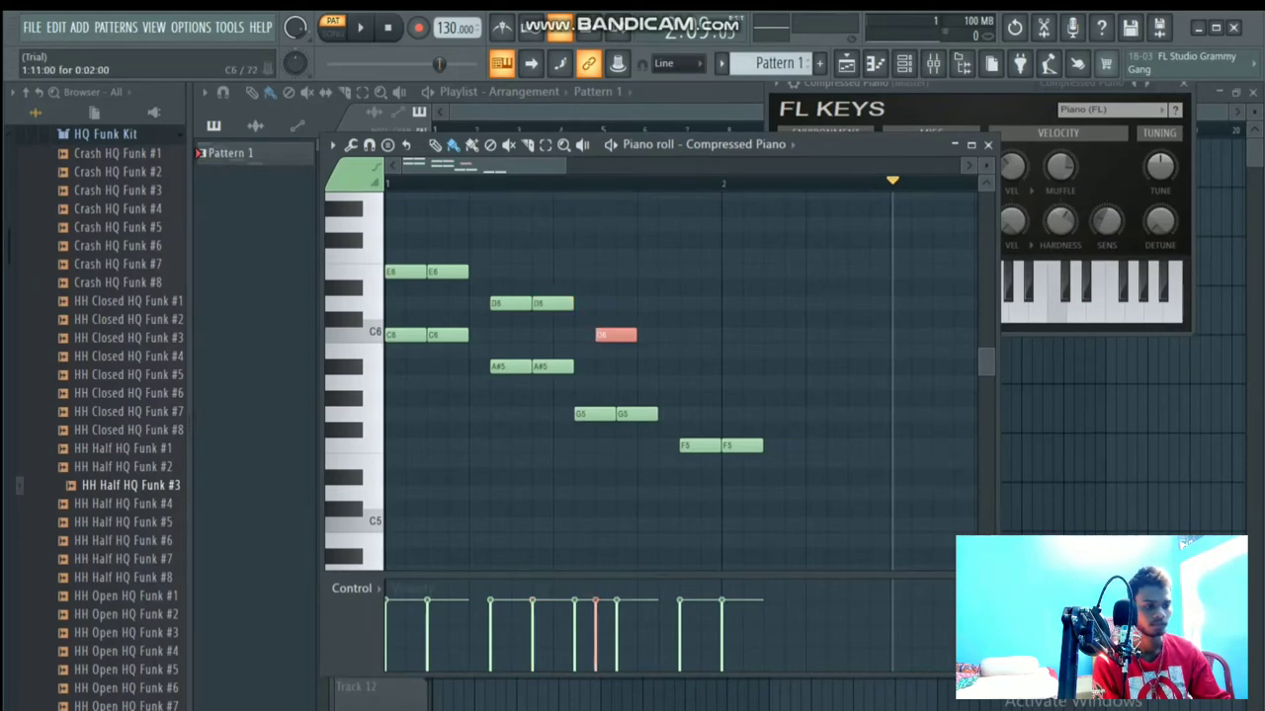
drag(605, 335, 584, 335)
click(637, 335)
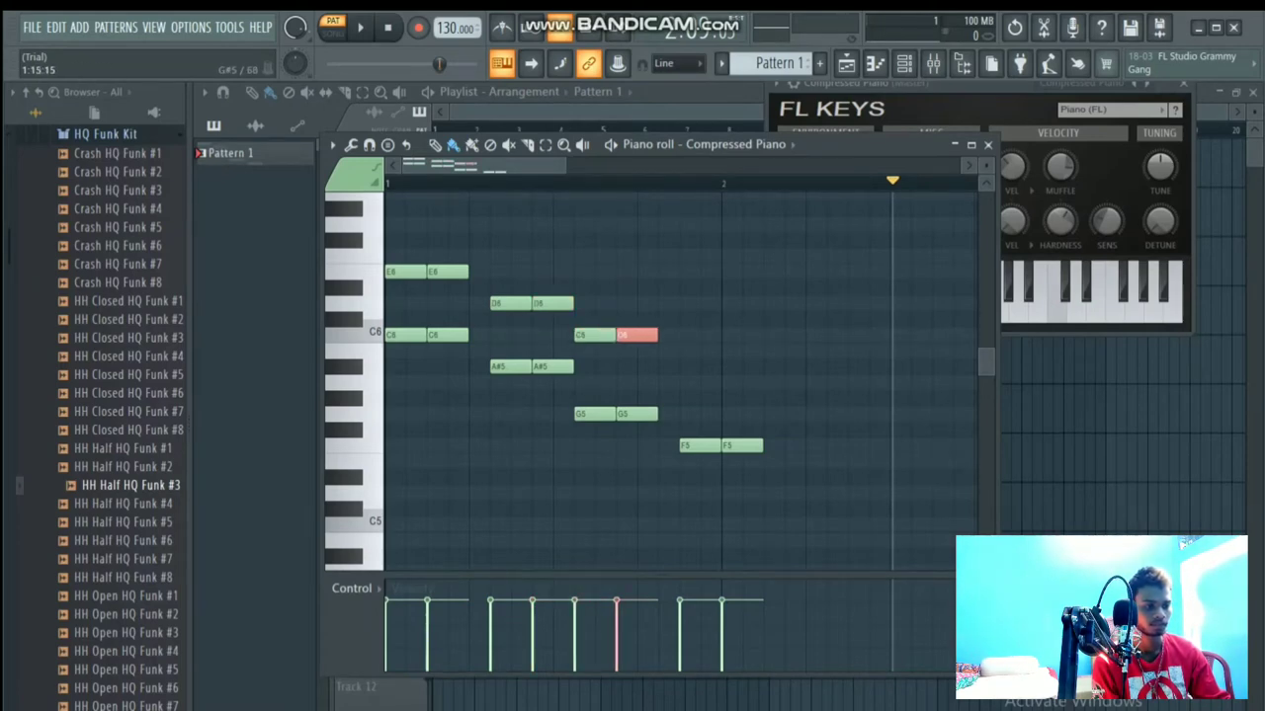
click(692, 383)
click(733, 382)
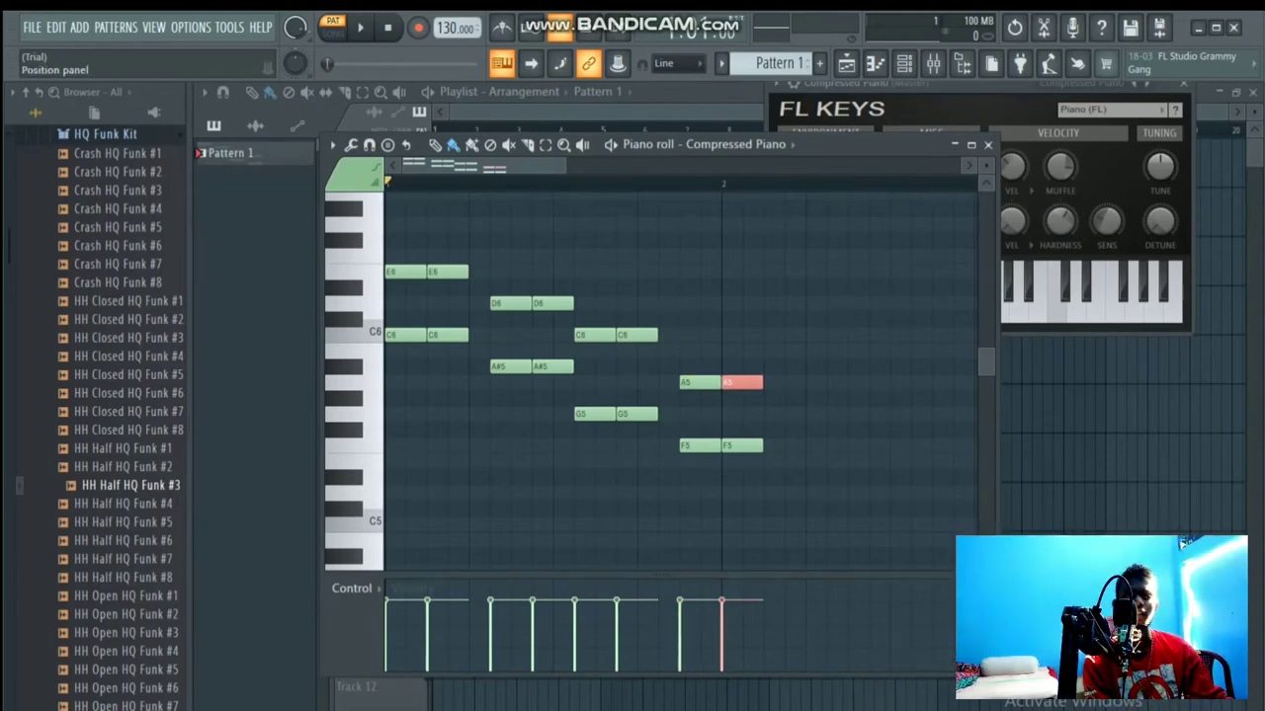
Step: Move the C6 and G5 pairs and the final A5 and F5 pairs one step later while the pattern plays
key(space)
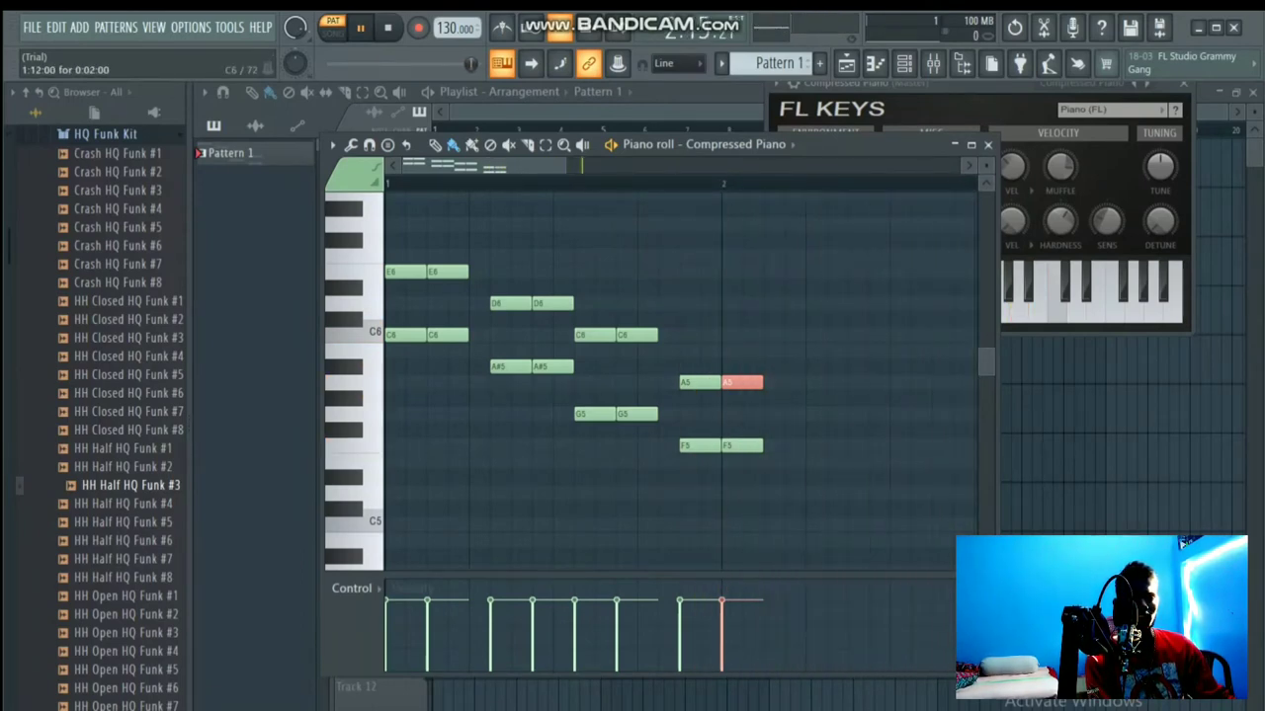
mouse_move(637, 334)
mouse_down()
mouse_move(658, 334)
mouse_move(616, 334)
mouse_up()
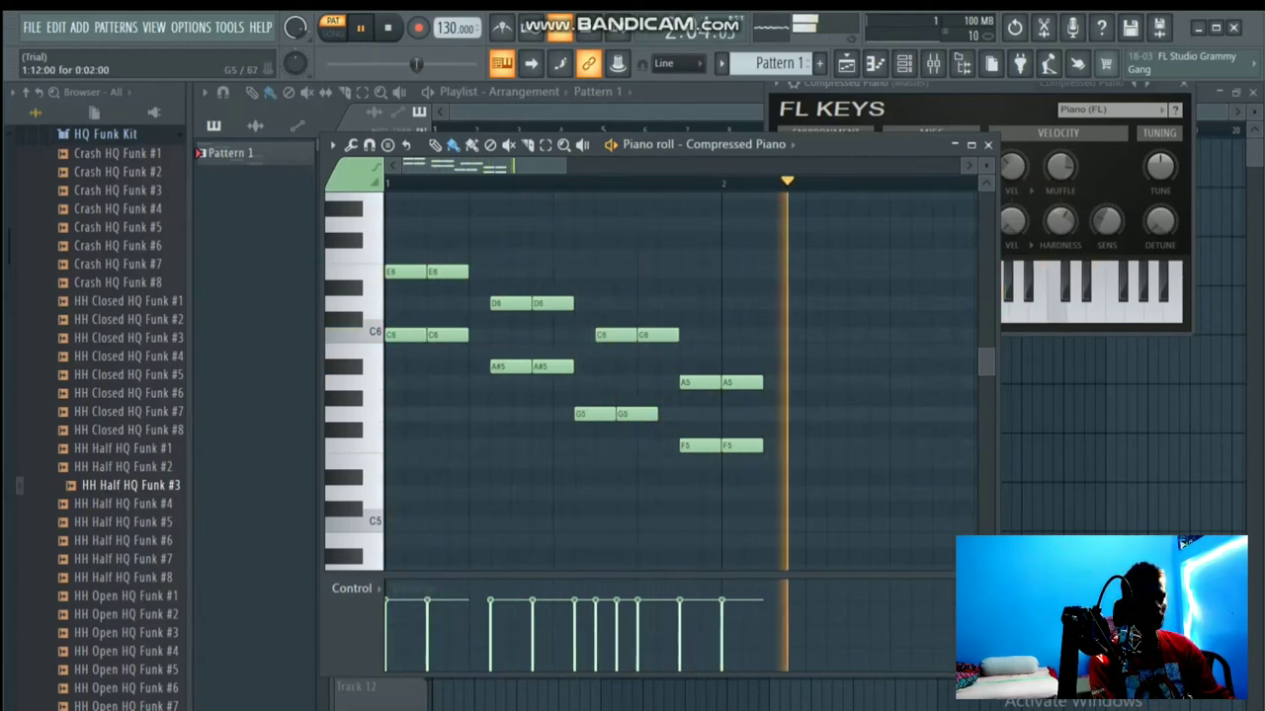
mouse_move(636, 413)
mouse_down()
mouse_move(658, 413)
mouse_move(615, 413)
mouse_up()
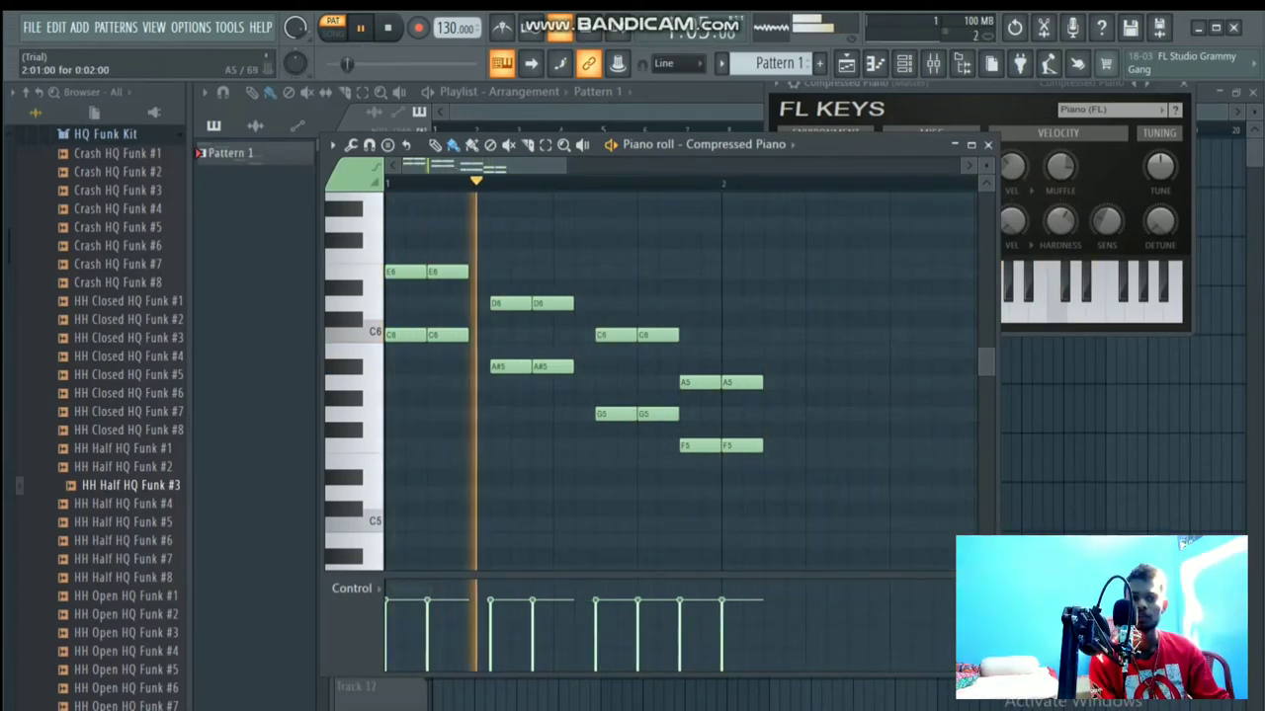
mouse_move(742, 381)
mouse_down()
mouse_move(763, 381)
mouse_move(722, 381)
mouse_up()
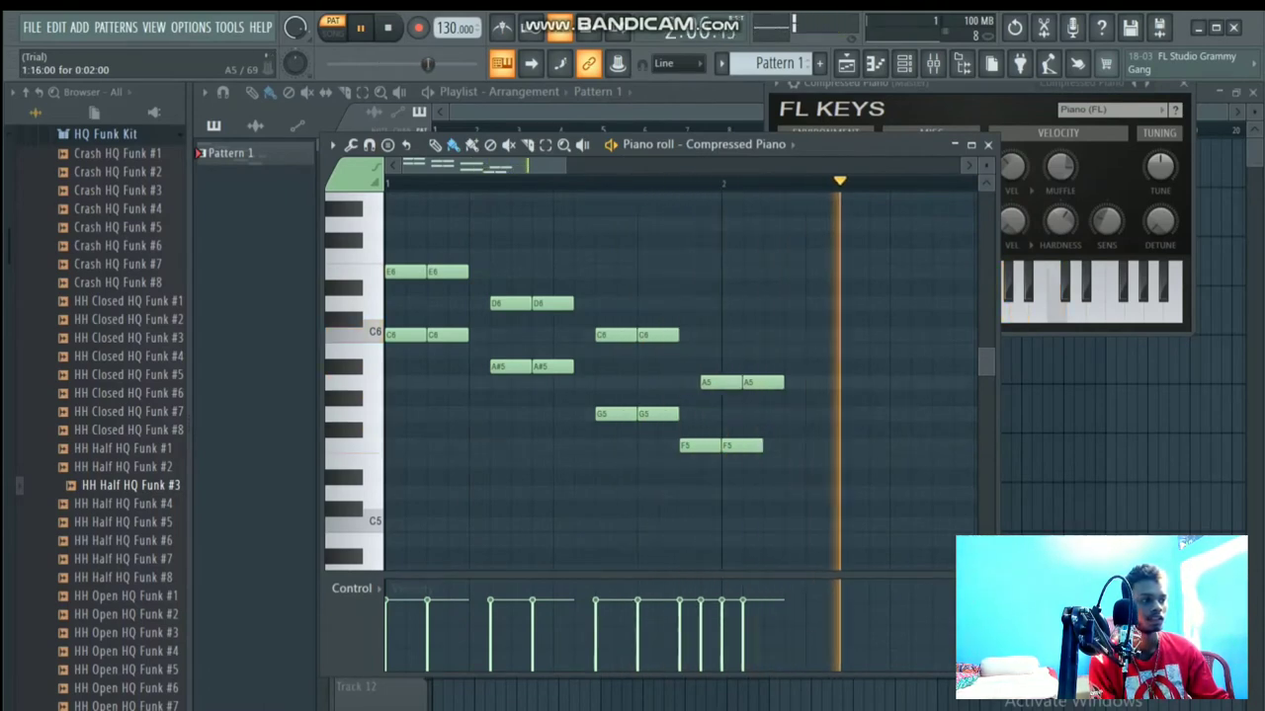
mouse_move(742, 445)
mouse_down()
mouse_move(763, 444)
mouse_move(721, 444)
mouse_up()
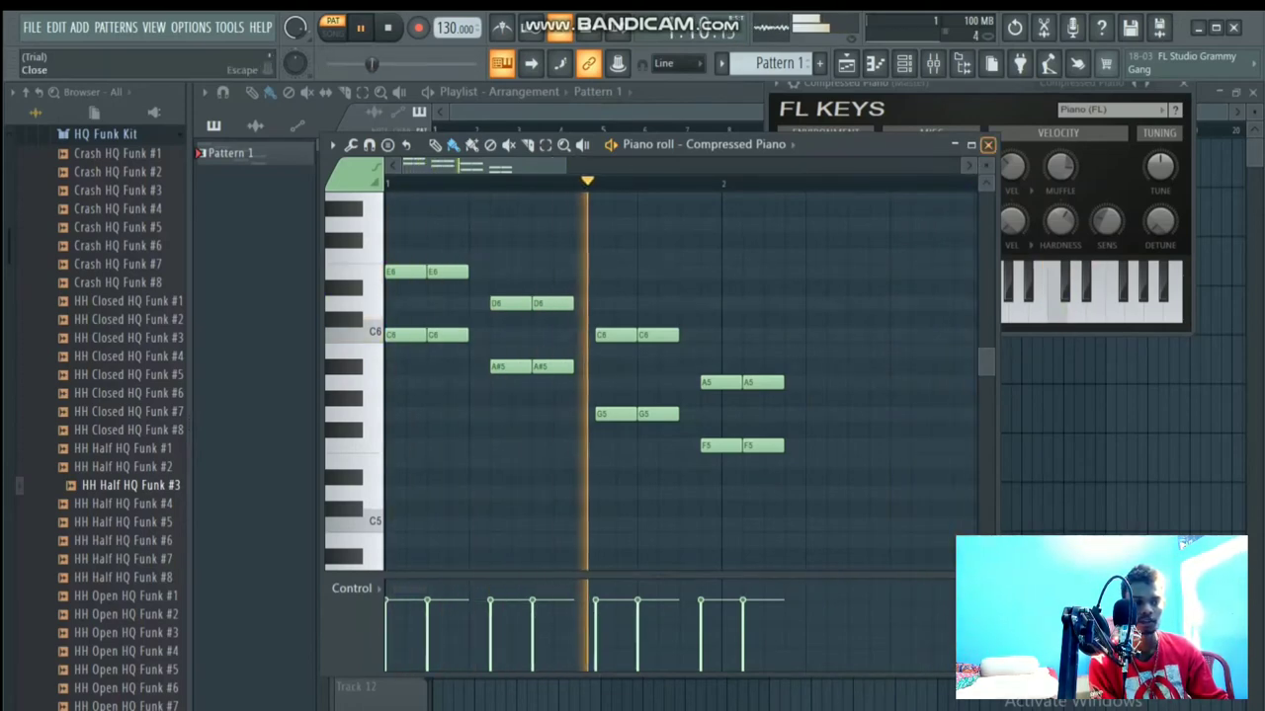
Step: Lower the velocity of the second E6/C6, D6/A#5 and C6/G5 notes and of the first A5/F5 notes
click(427, 632)
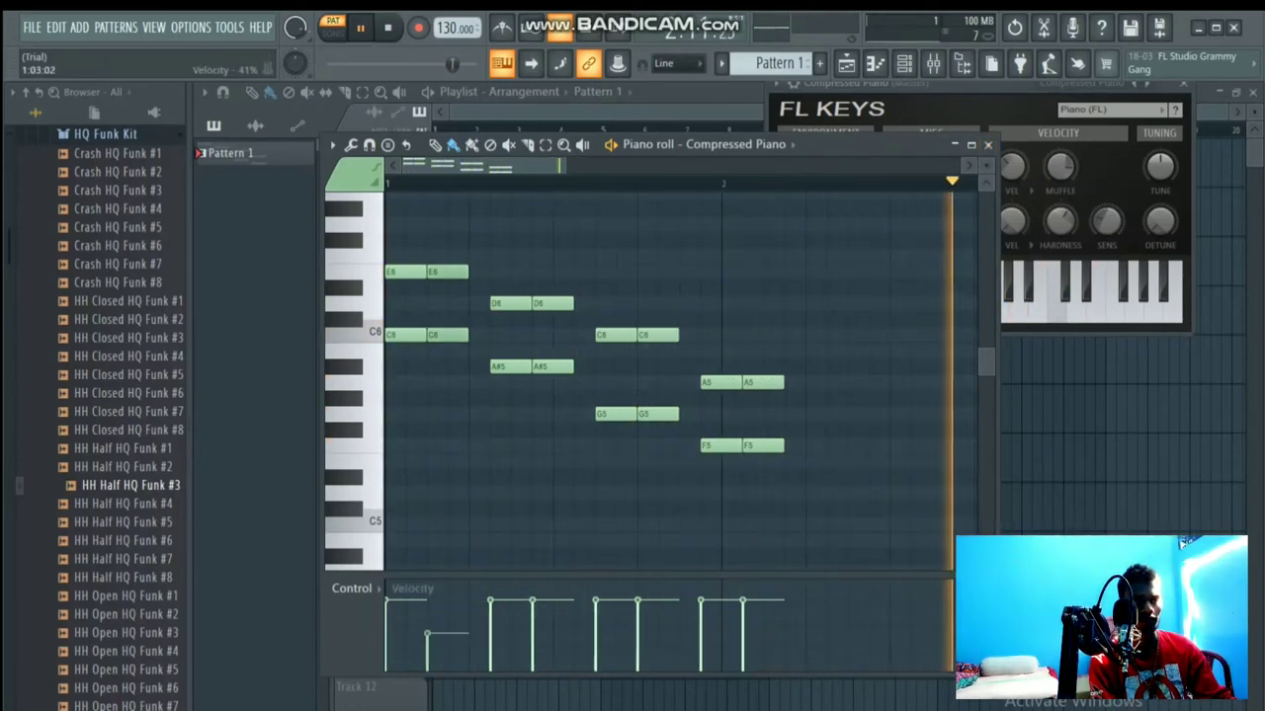
click(532, 641)
click(638, 633)
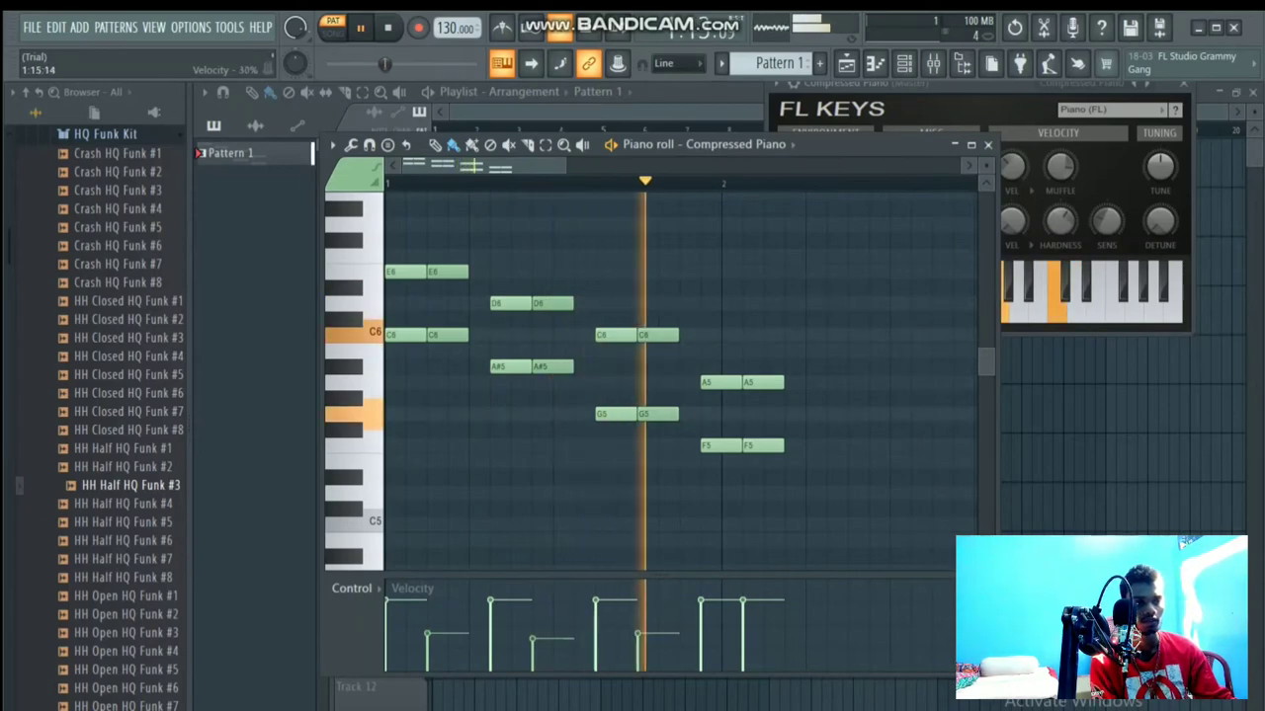
click(701, 638)
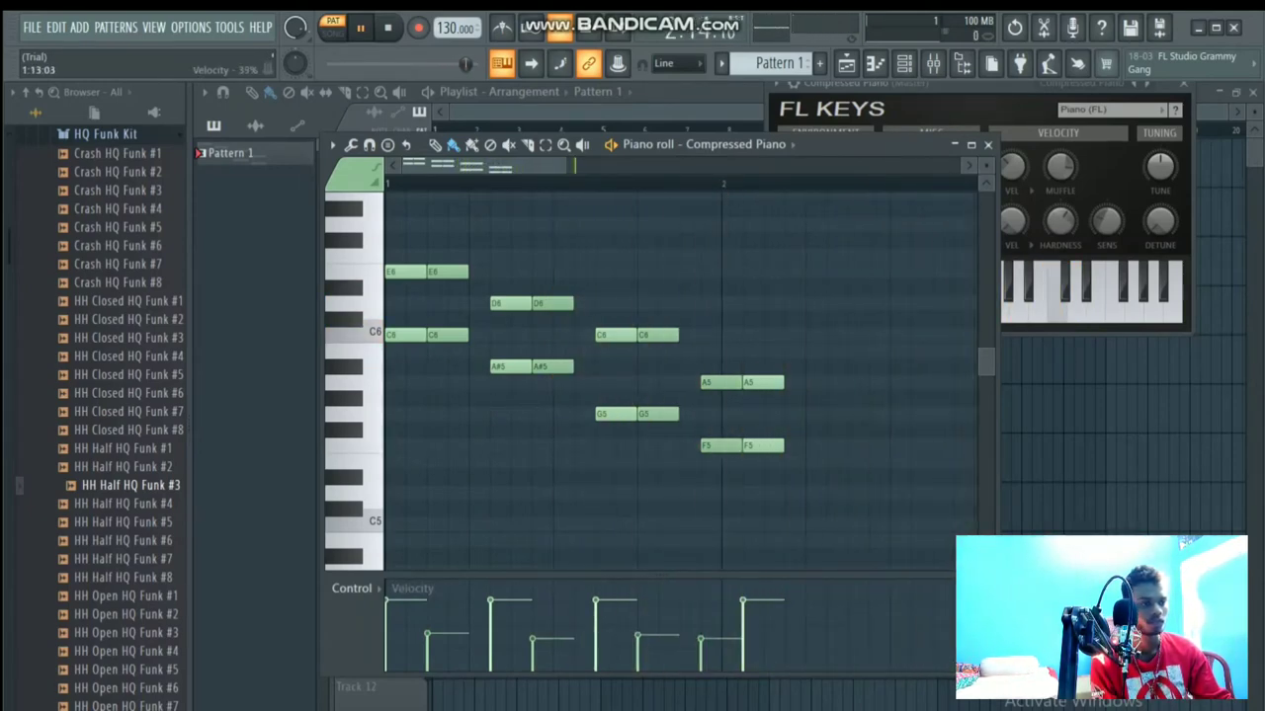
click(637, 618)
click(531, 623)
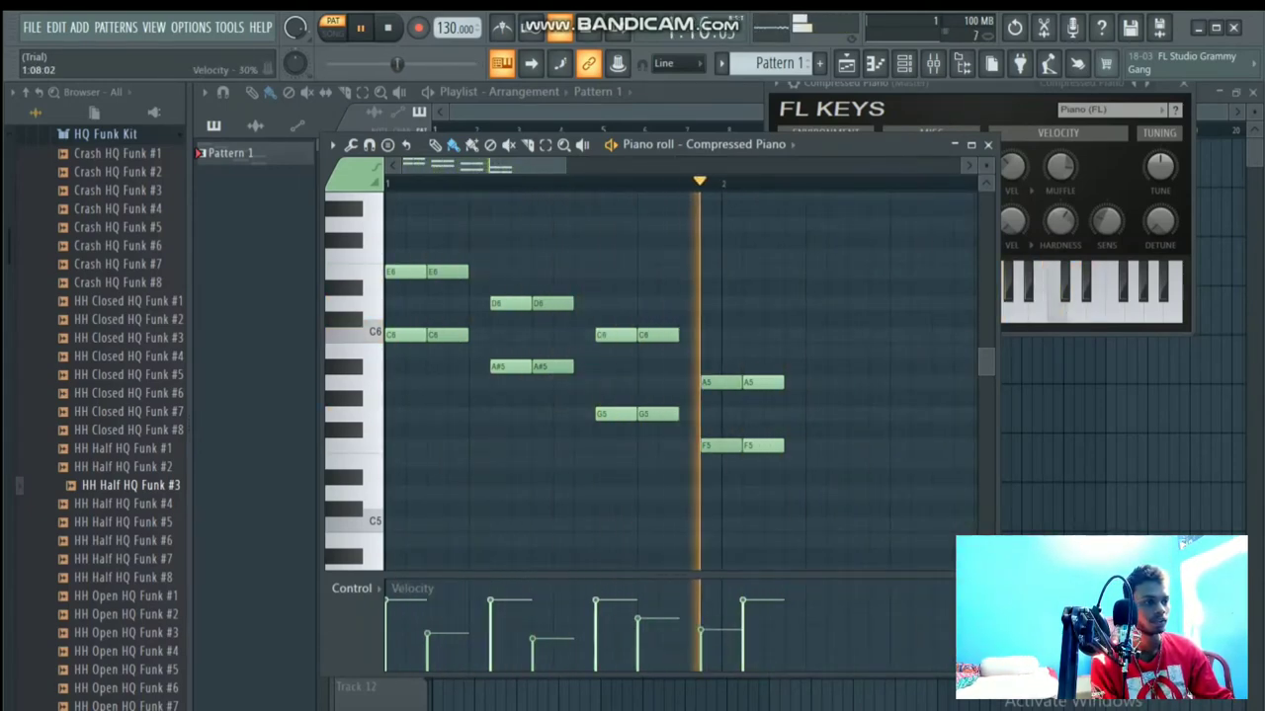
click(701, 629)
click(427, 617)
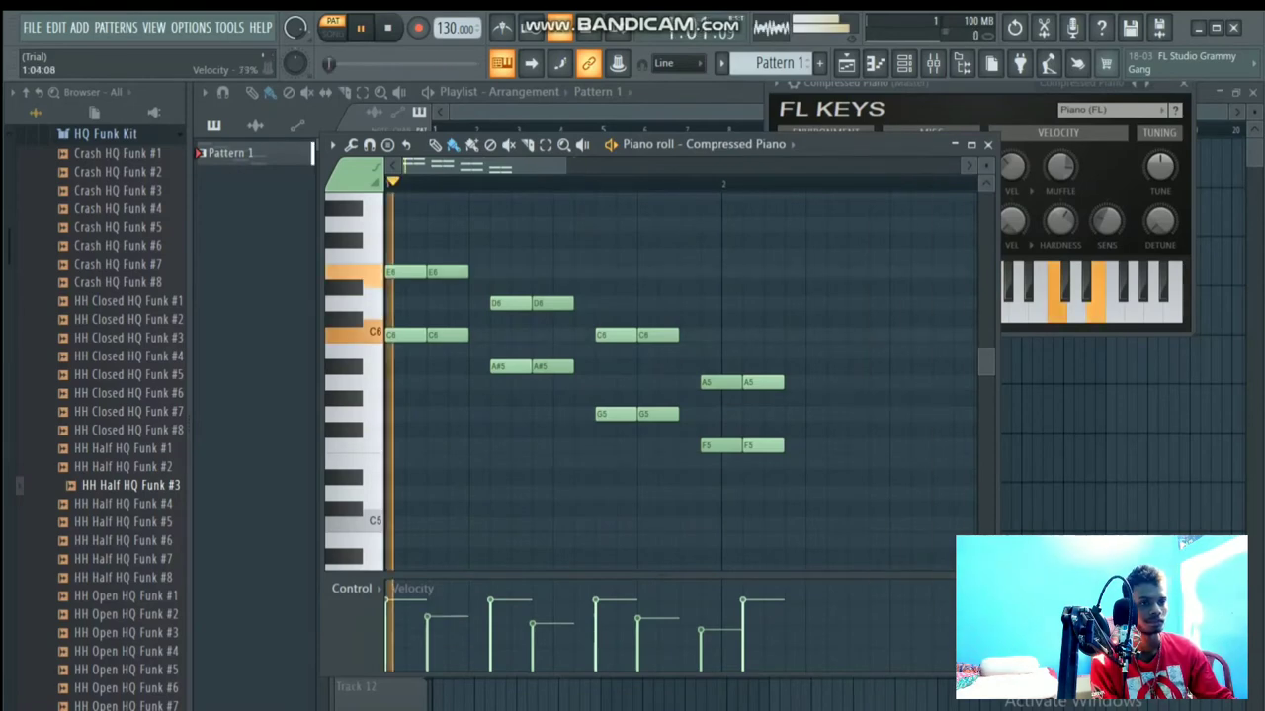
Step: Close the piano roll and FL Keys, and place three slightly overlapping Pattern 1 clips on Track 1 in song mode
click(987, 144)
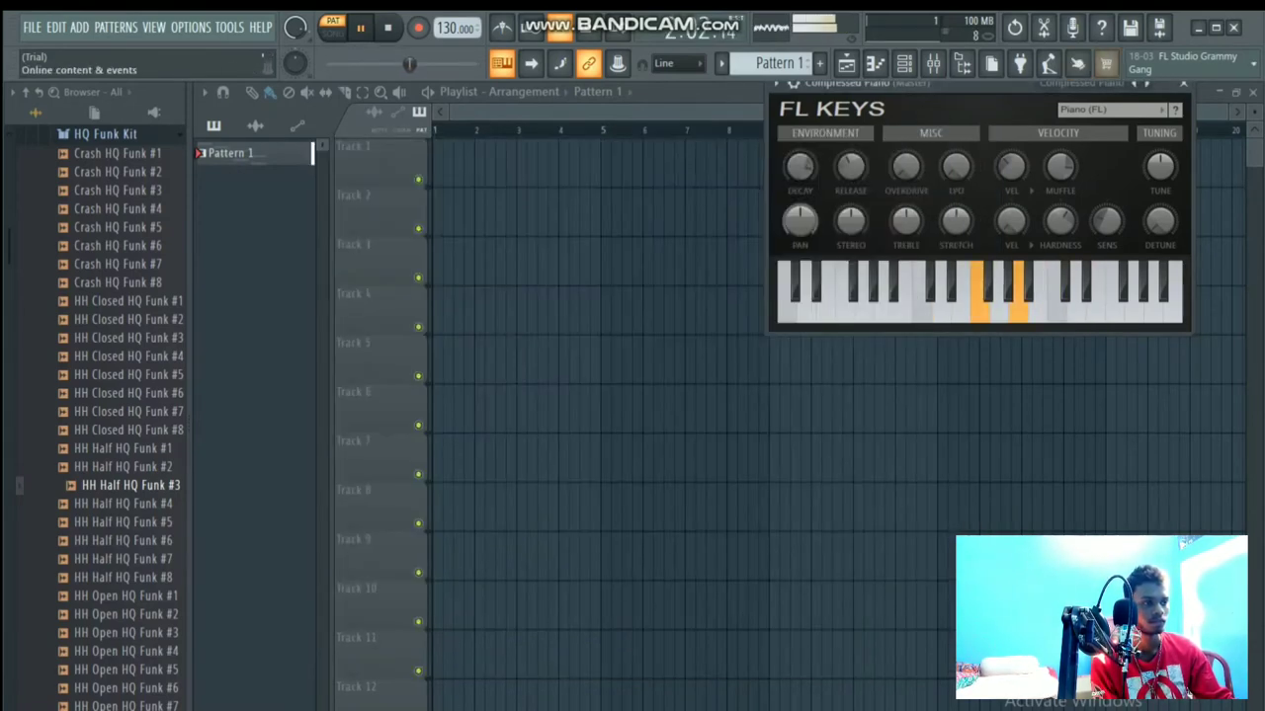
key(Escape)
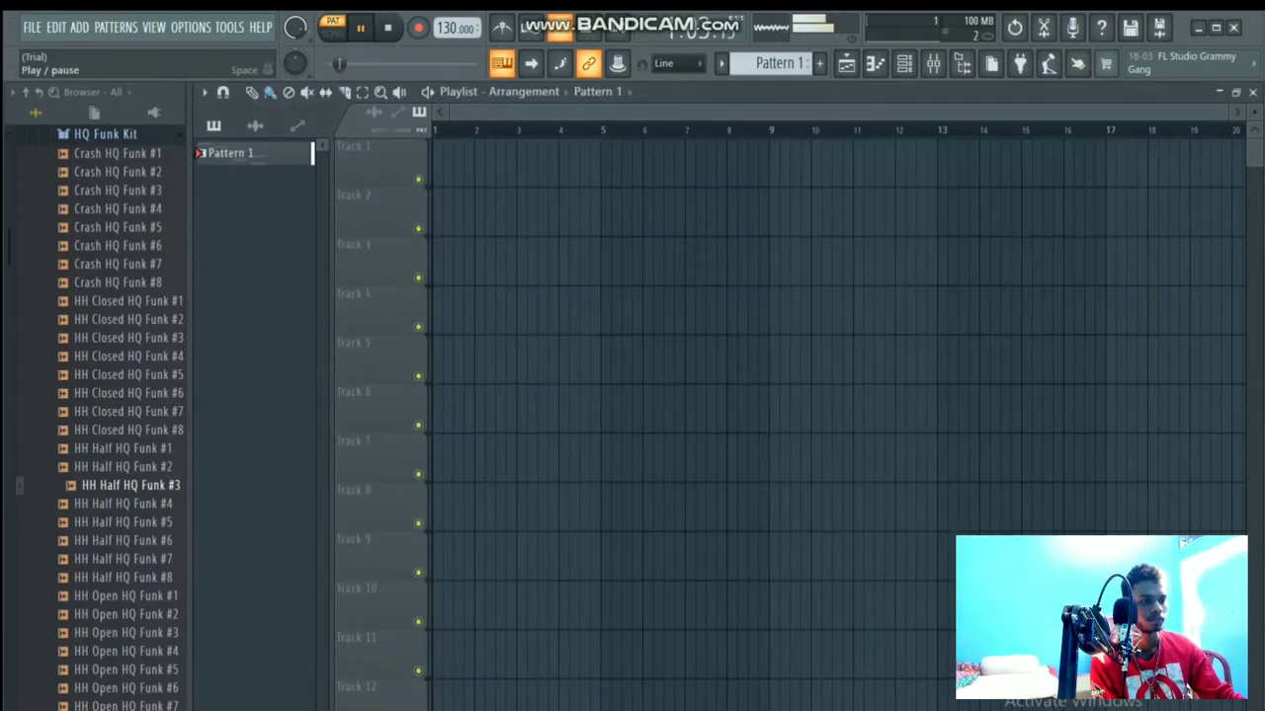
click(333, 26)
click(464, 153)
drag(464, 153, 442, 153)
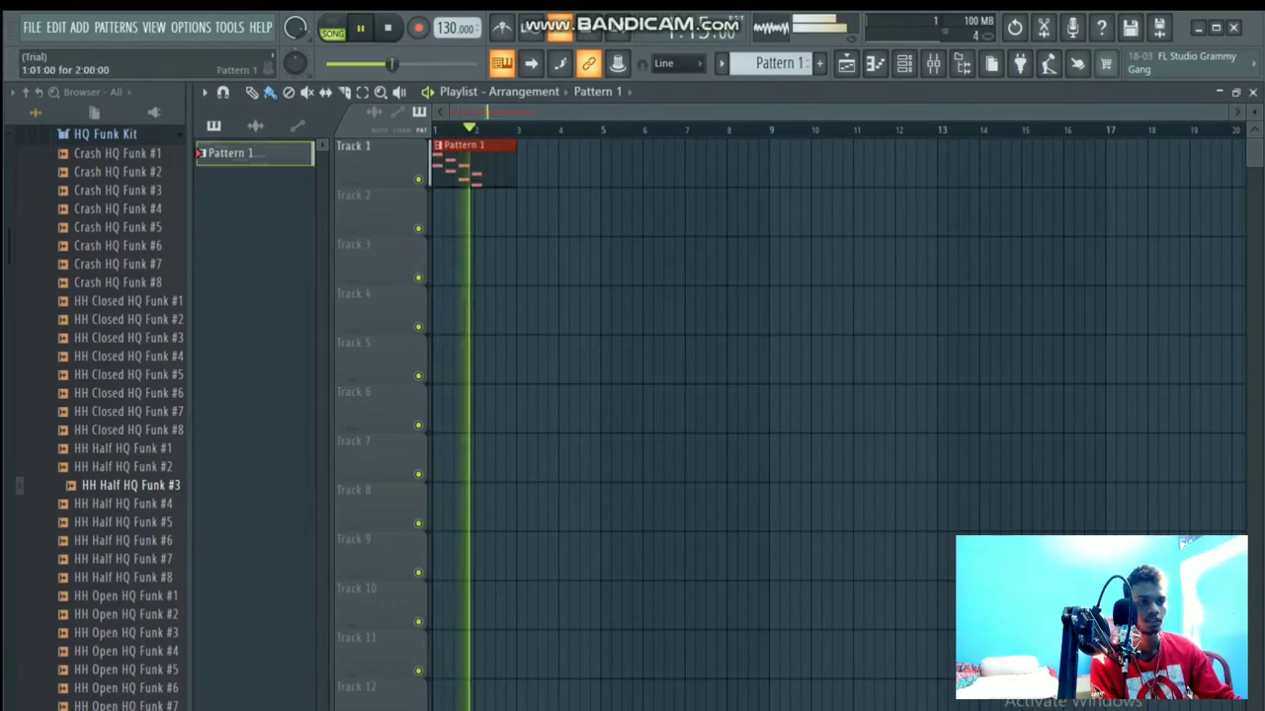
drag(564, 153, 535, 153)
click(640, 154)
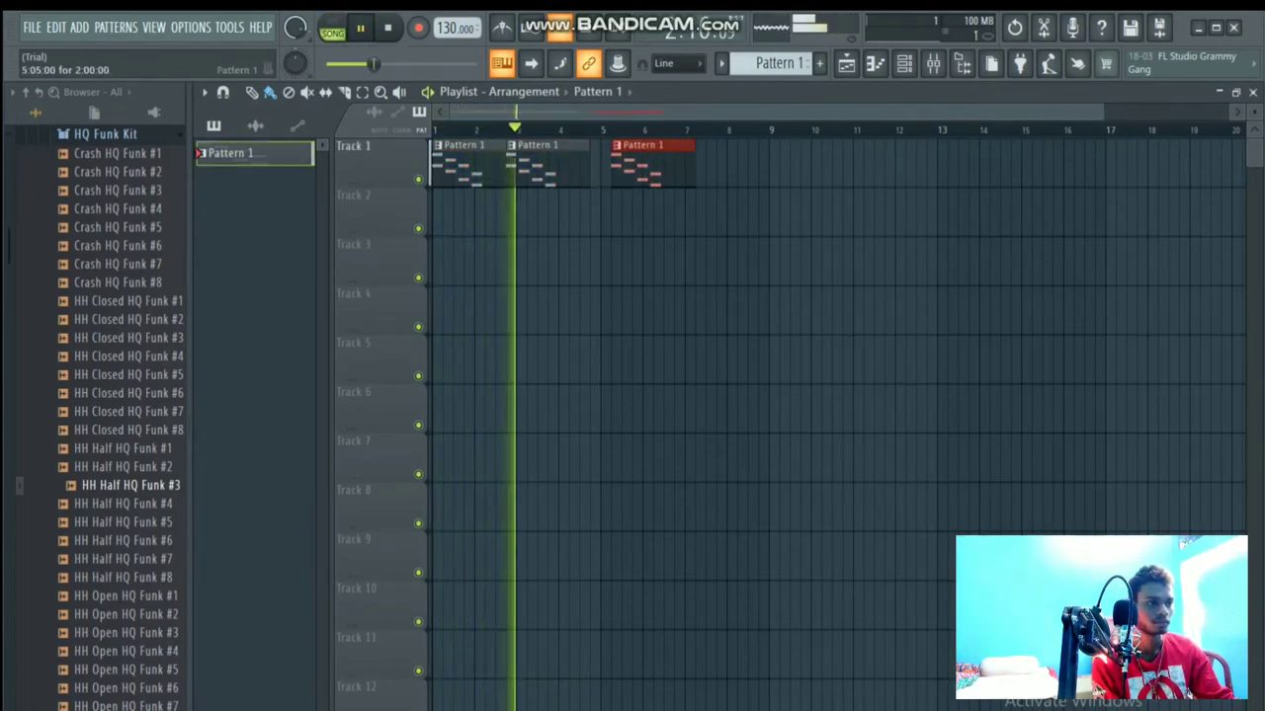
drag(640, 153, 612, 153)
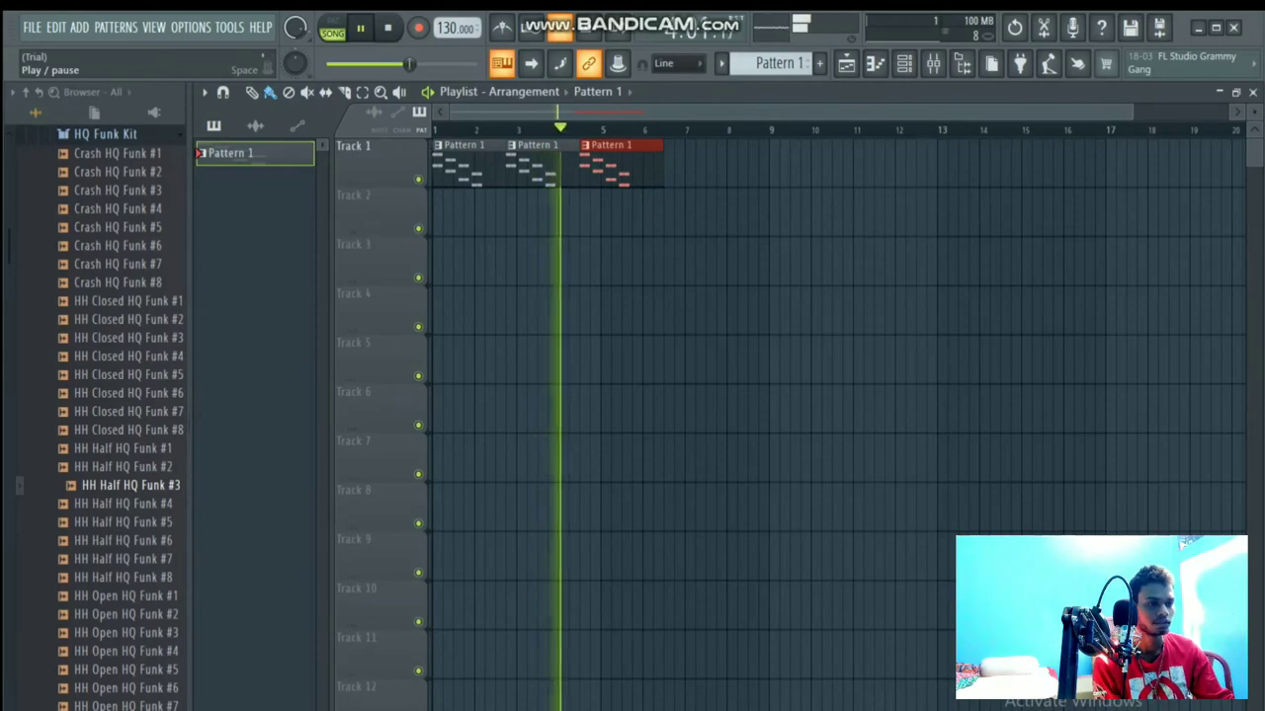
key(space)
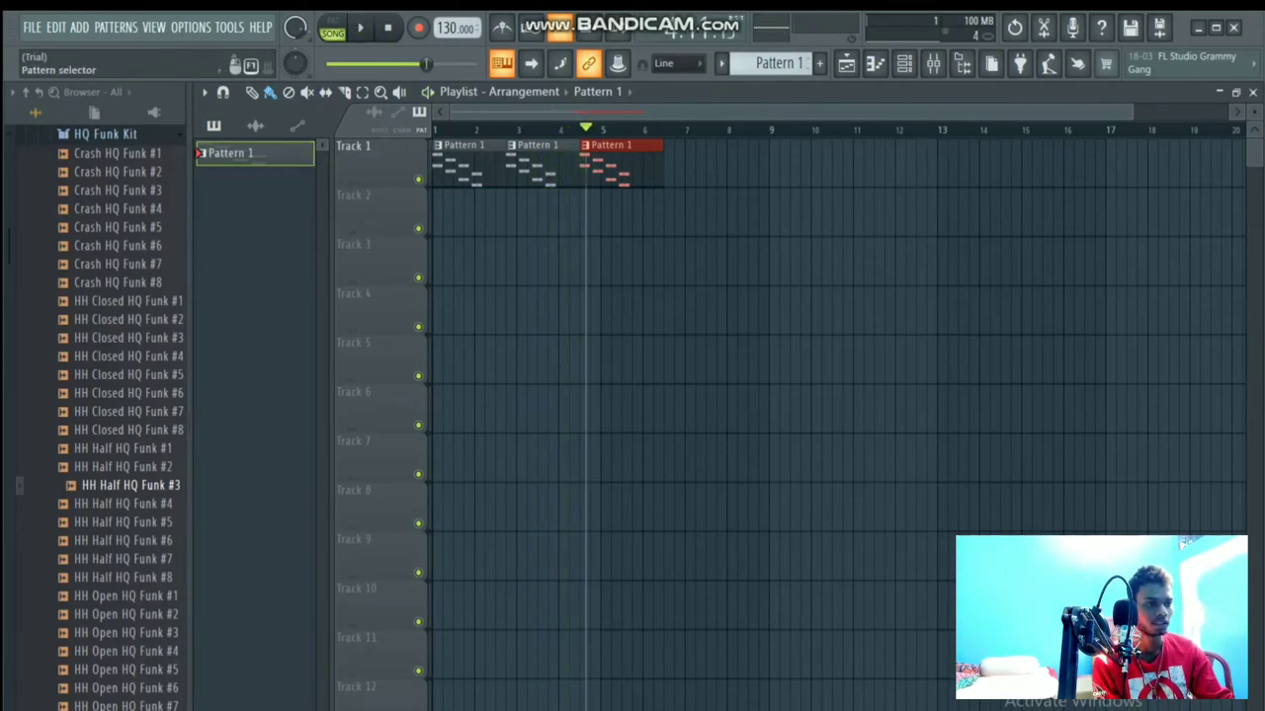
Step: Create Pattern 2 and load the Maximus effect on the Master track
click(819, 62)
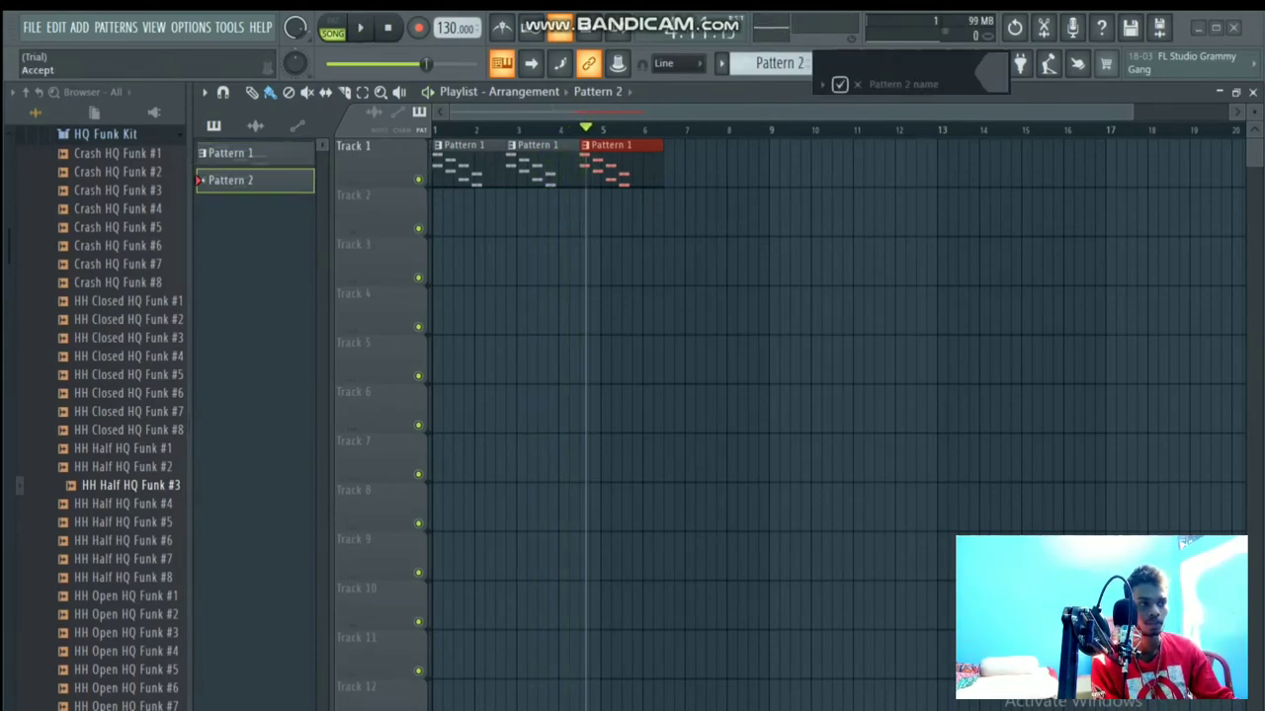
click(840, 84)
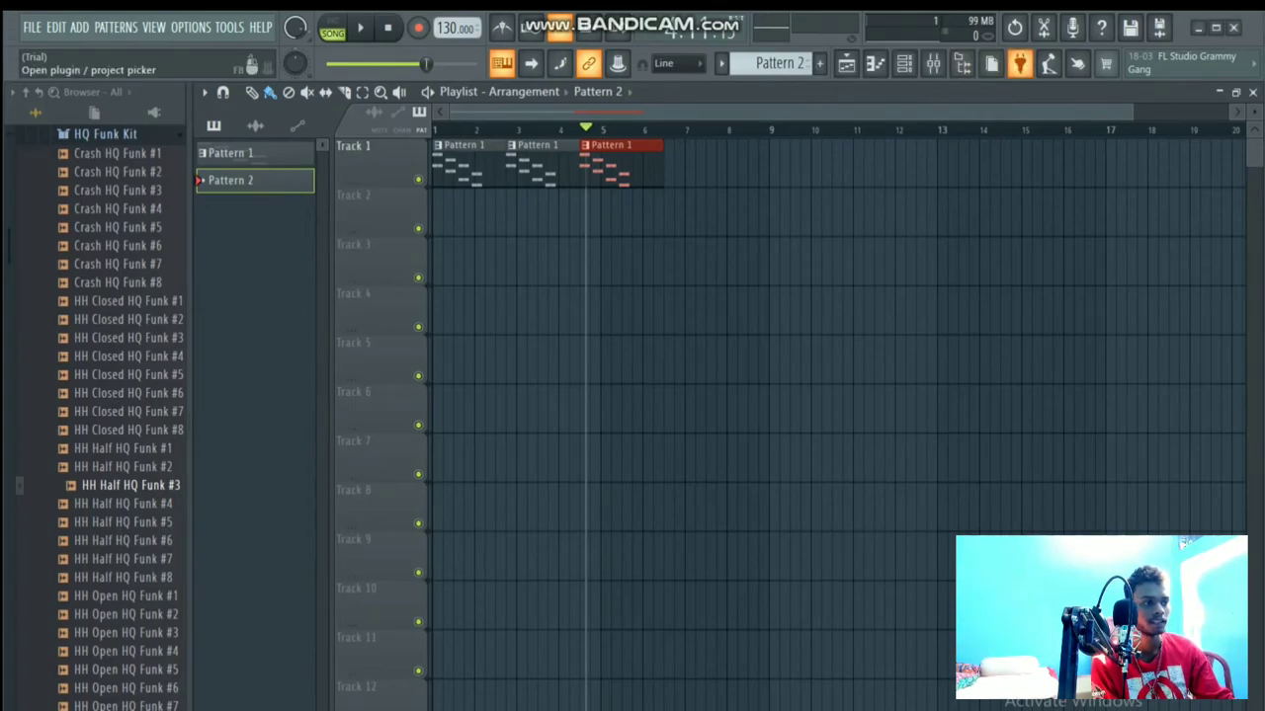
click(1020, 63)
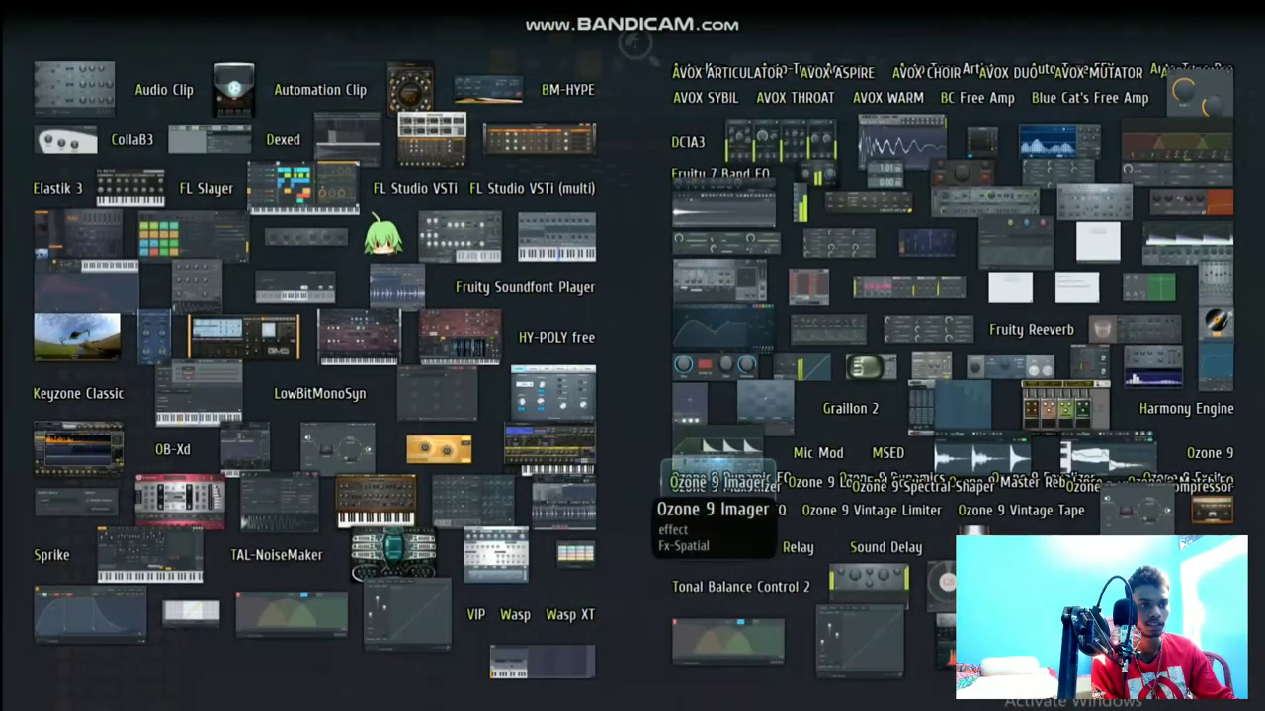
click(717, 455)
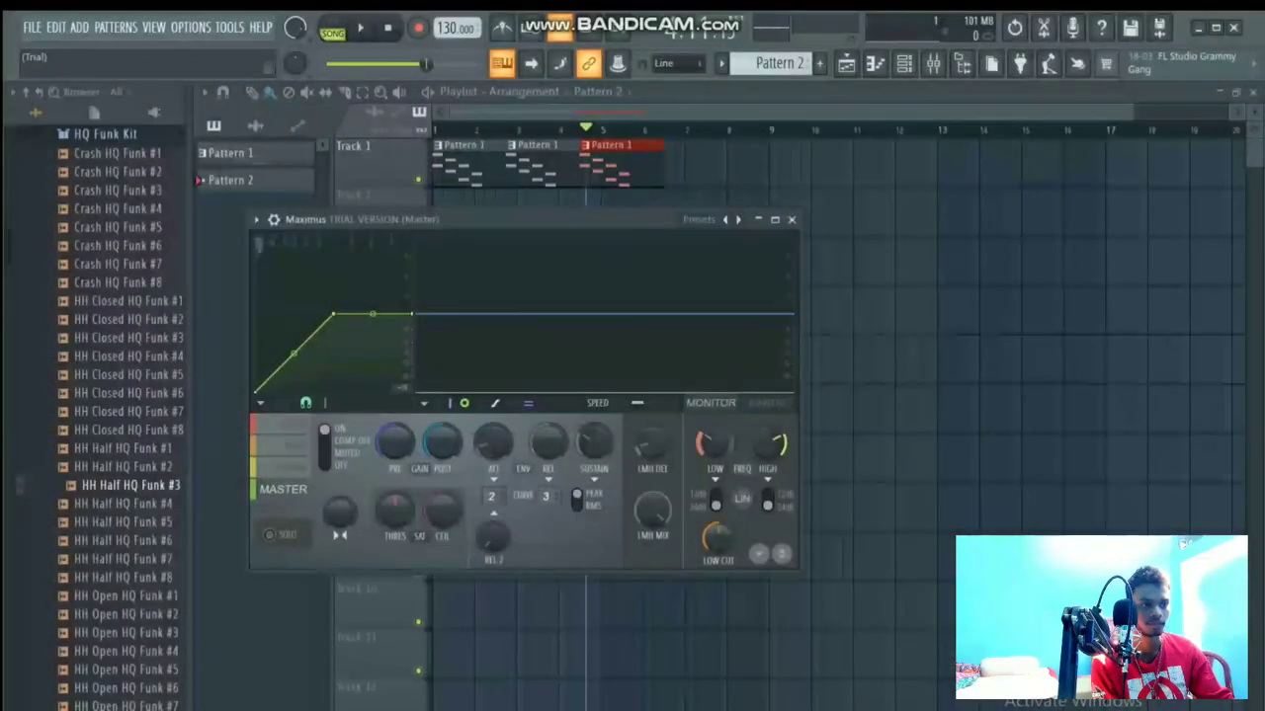
key(space)
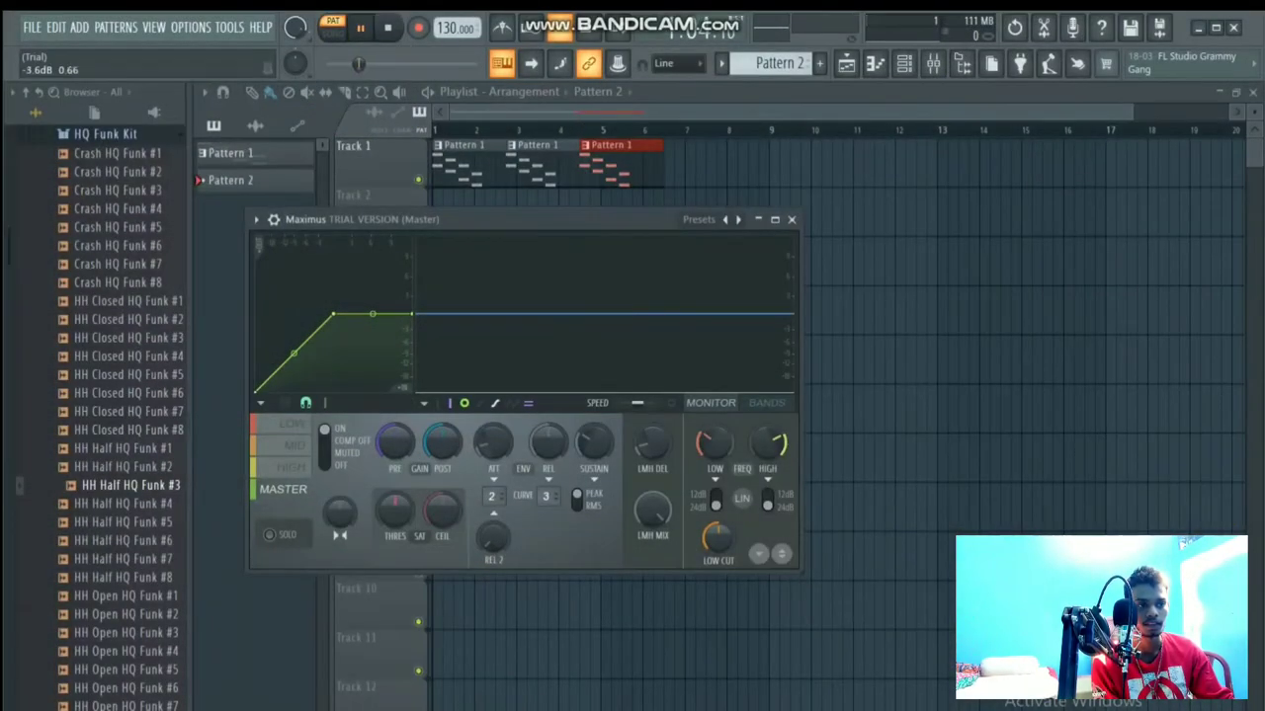
key(space)
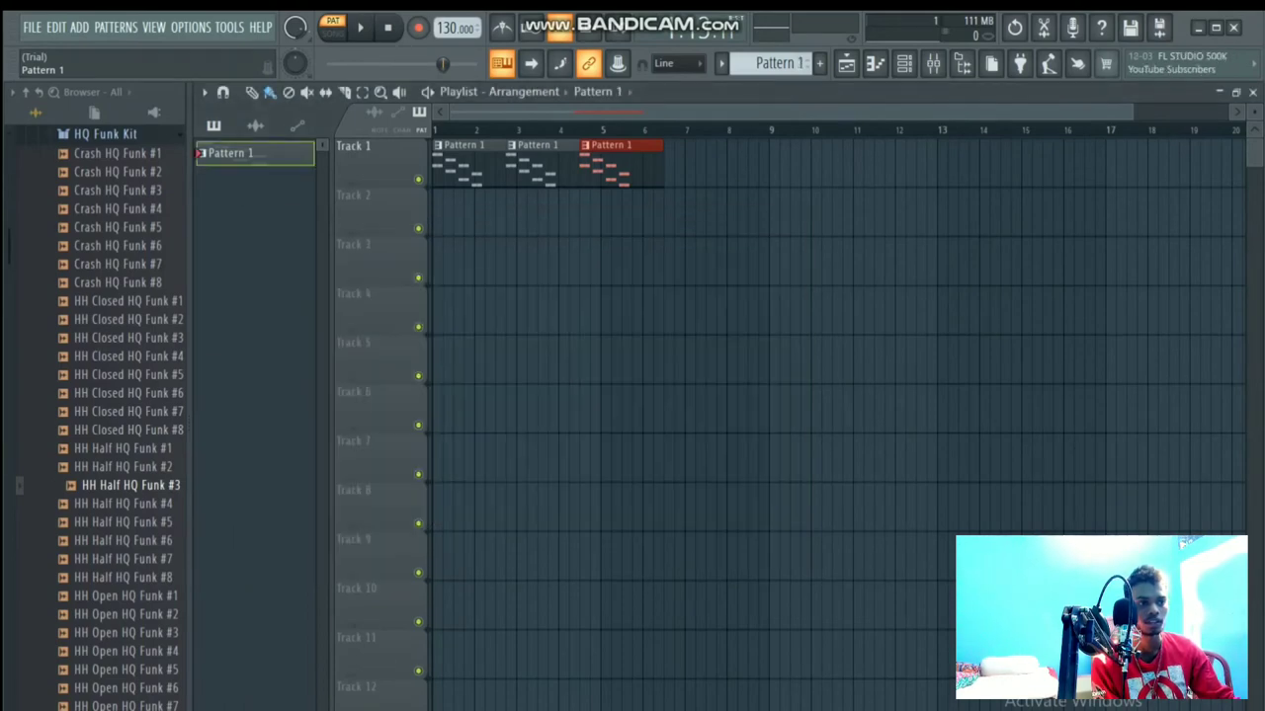
key(F7)
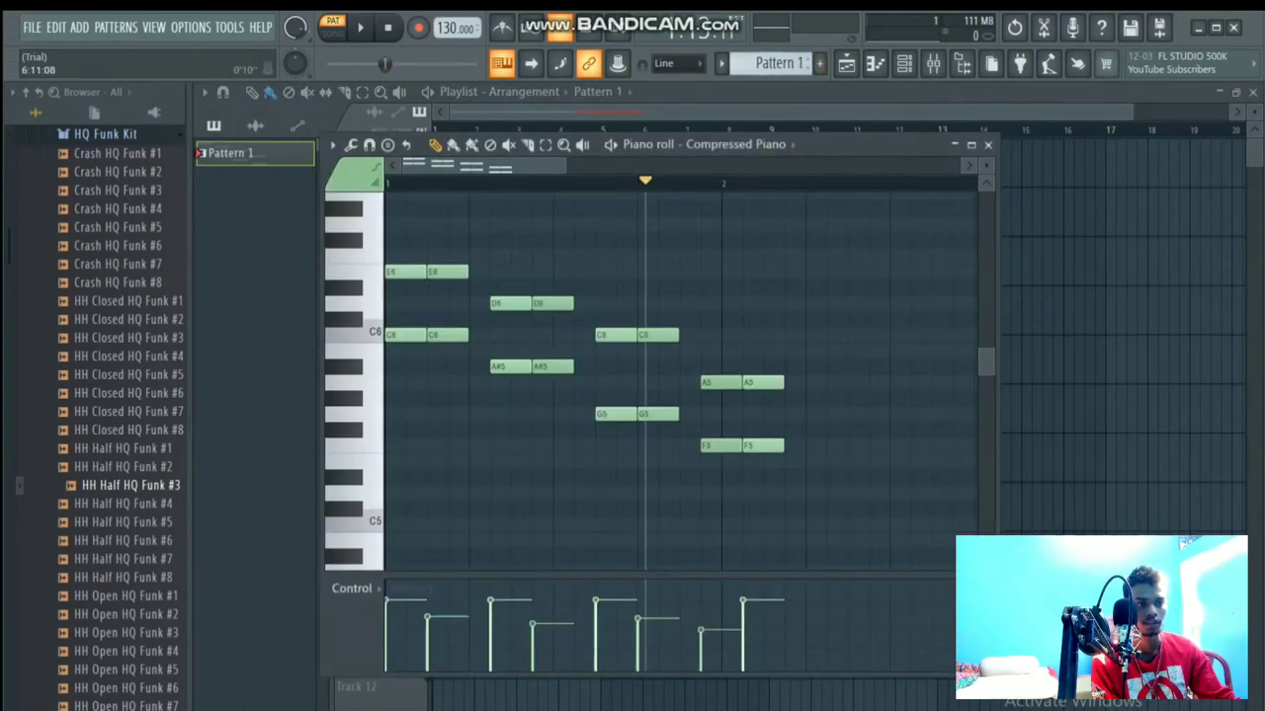
click(987, 144)
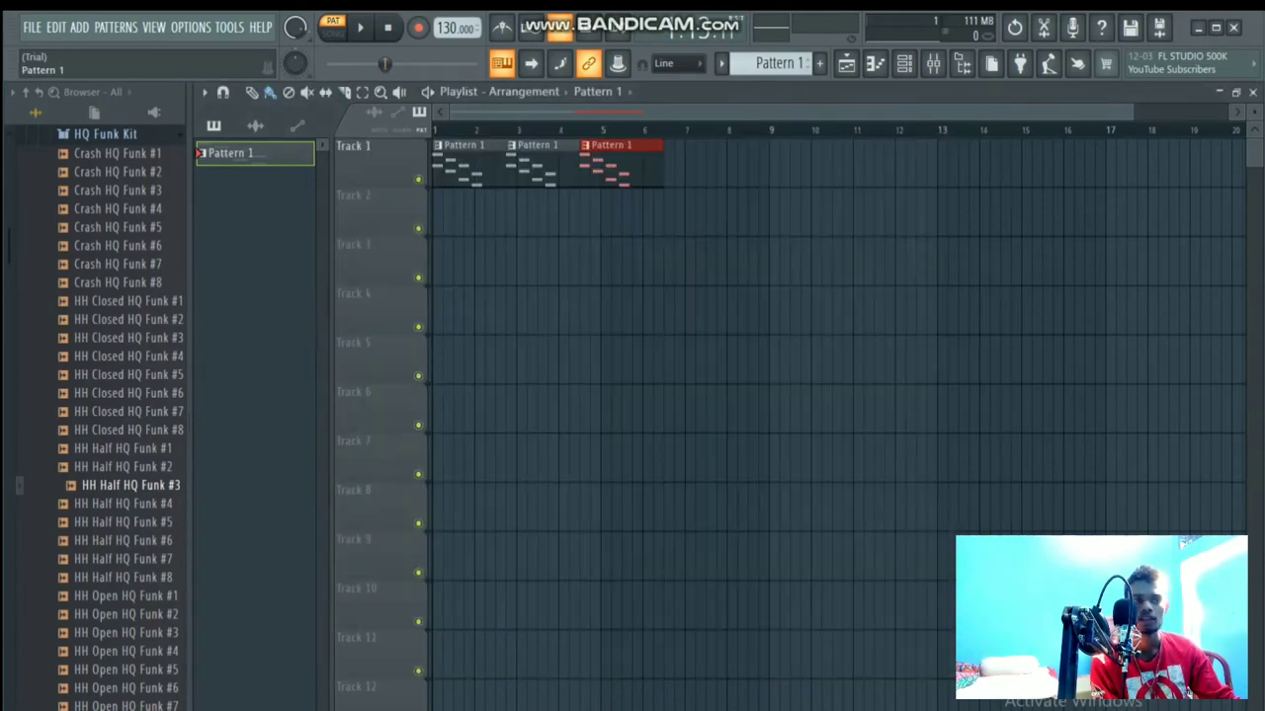
key(F7)
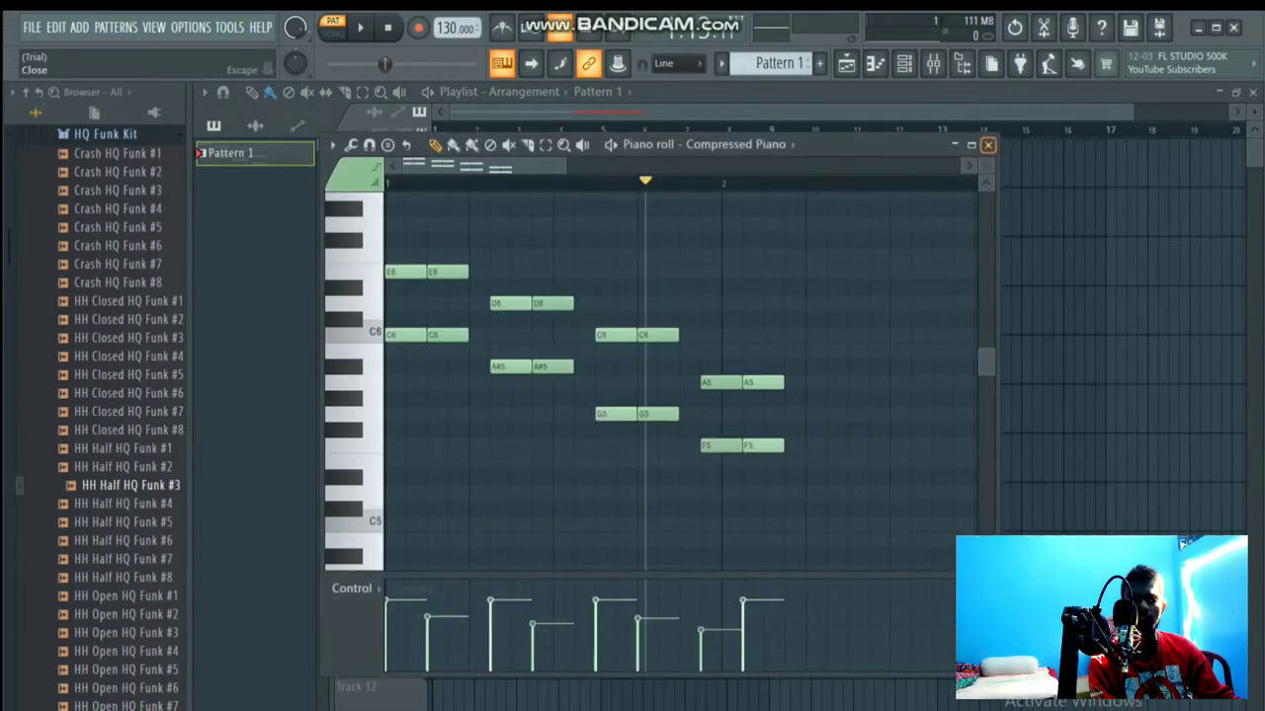
click(987, 144)
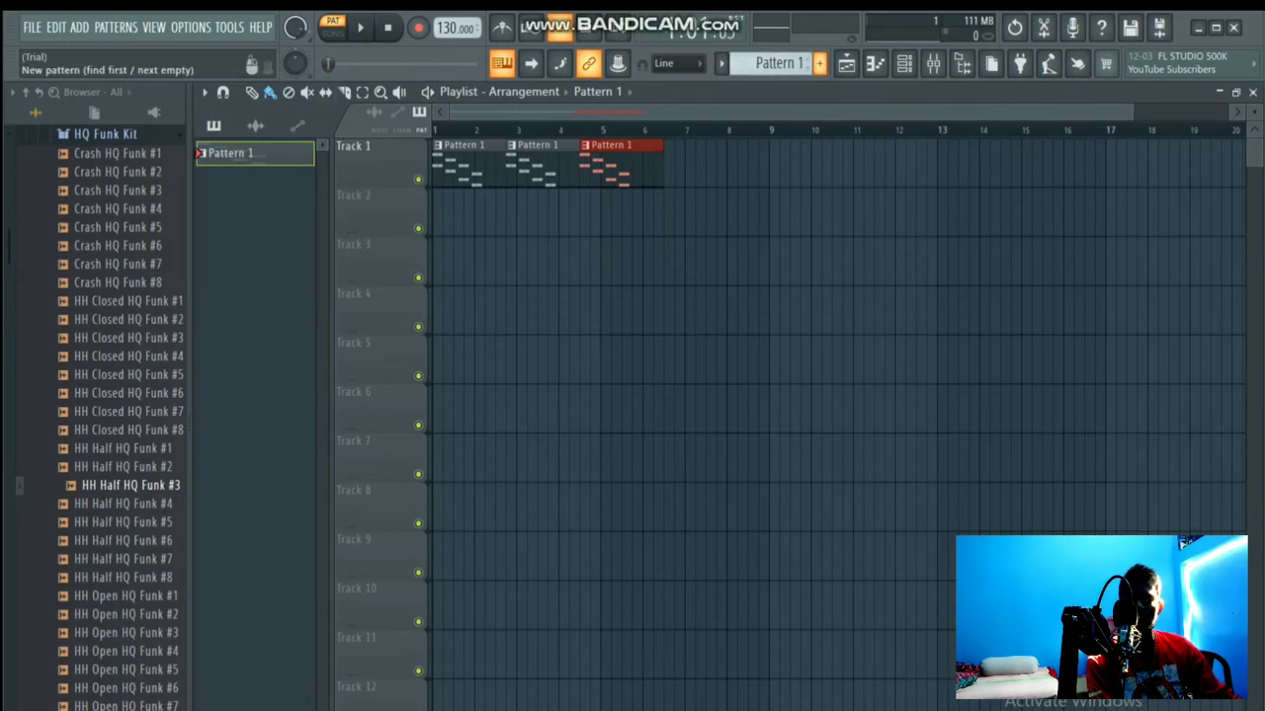
click(819, 64)
key(Escape)
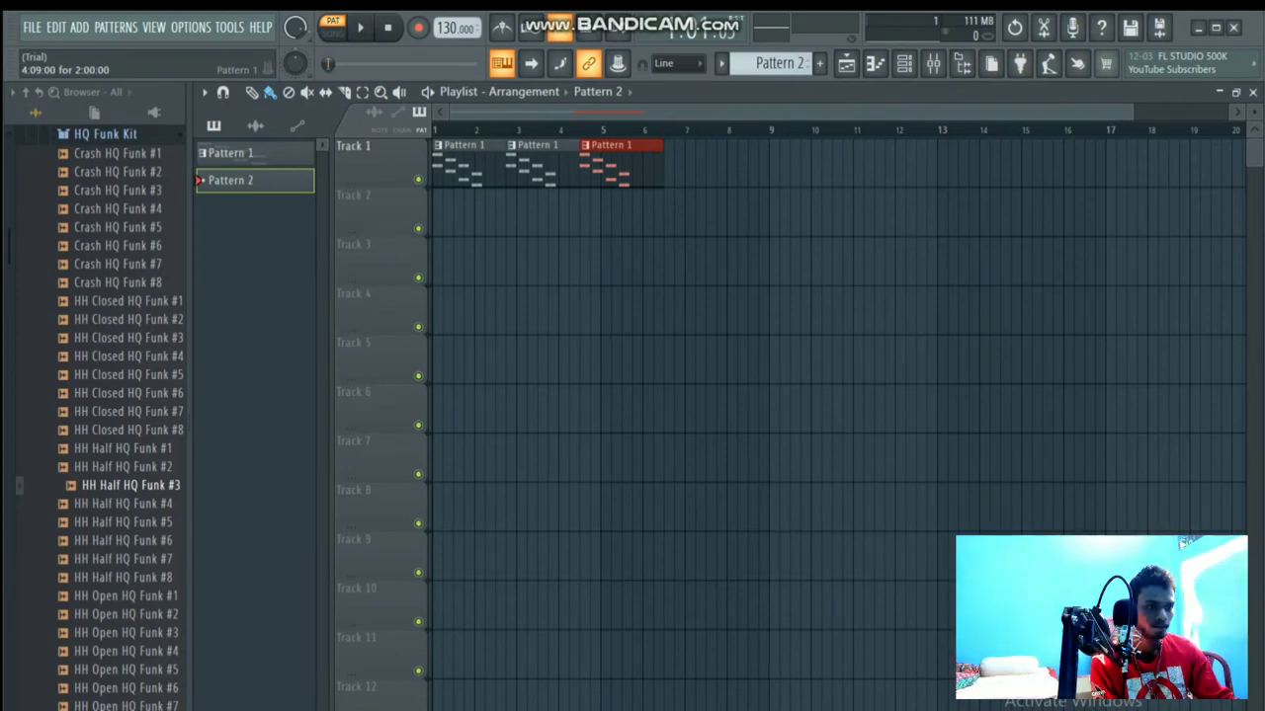
Step: Duplicate the last Pattern 1 clip on Track 1 five times, end to end
key(ctrl+z)
key(ctrl+b)
key(ctrl+b)
key(ctrl+b)
key(ctrl+b)
key(ctrl+b)
key(shift+Left)
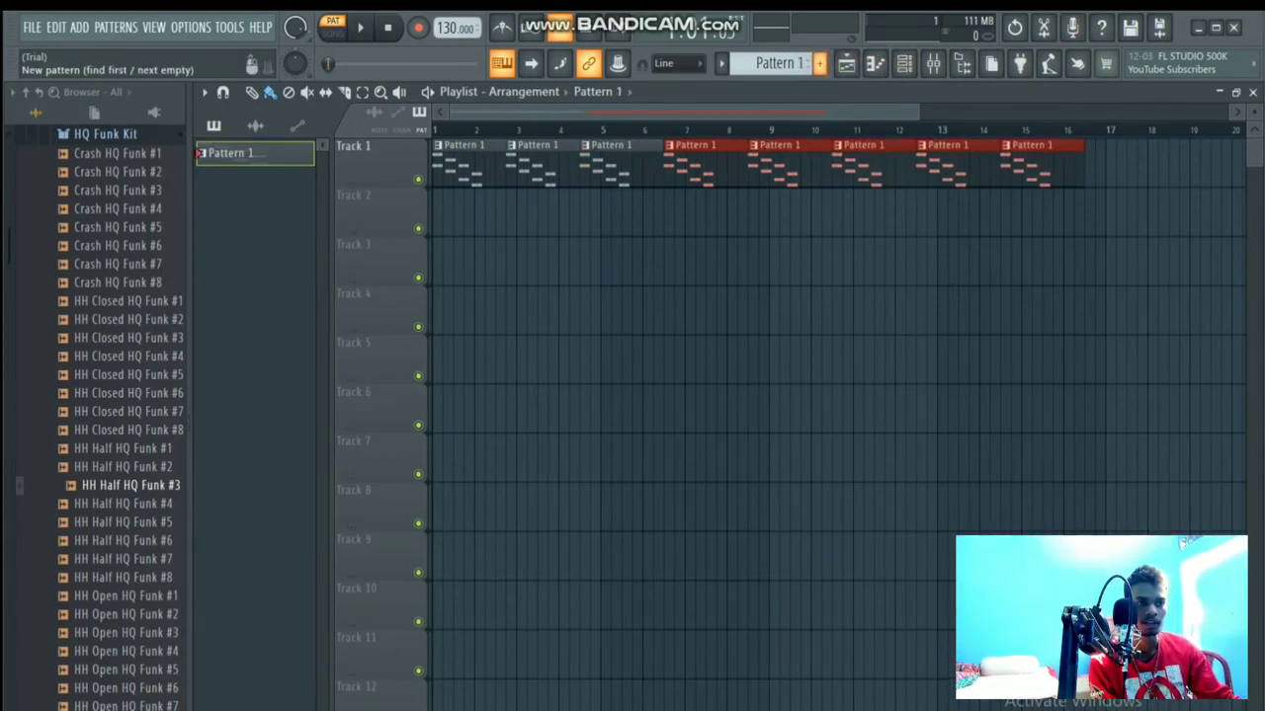
Step: In a new Pattern 2, program 808 Kick on steps 1, 5, 7, 11 and 15 and 808 Clap on steps 2, 6, 10 and 14
click(819, 63)
key(Return)
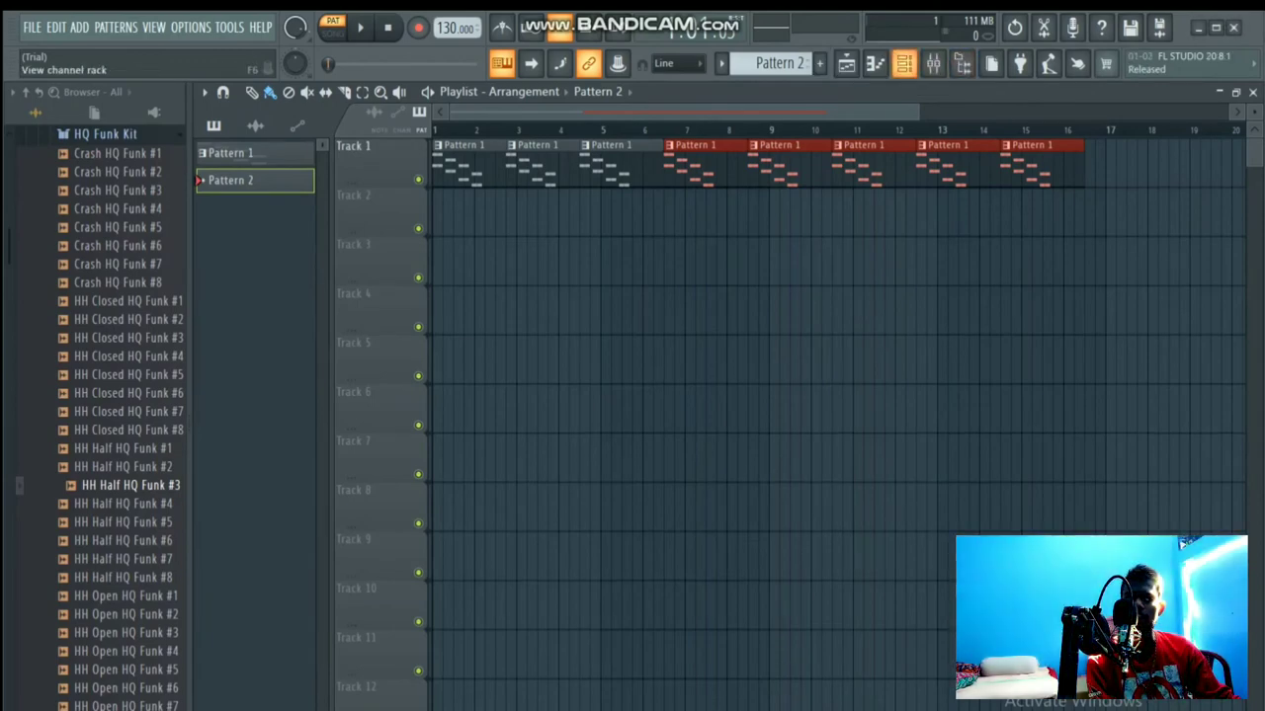
key(F6)
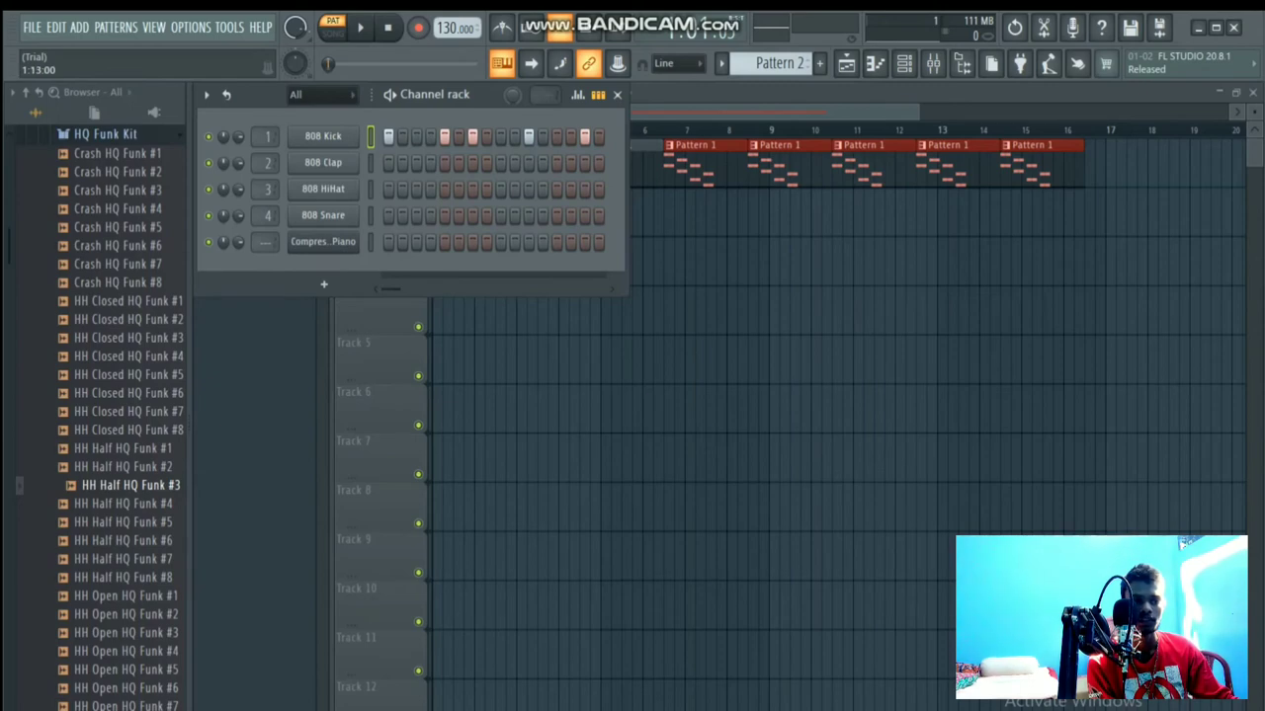
key(space)
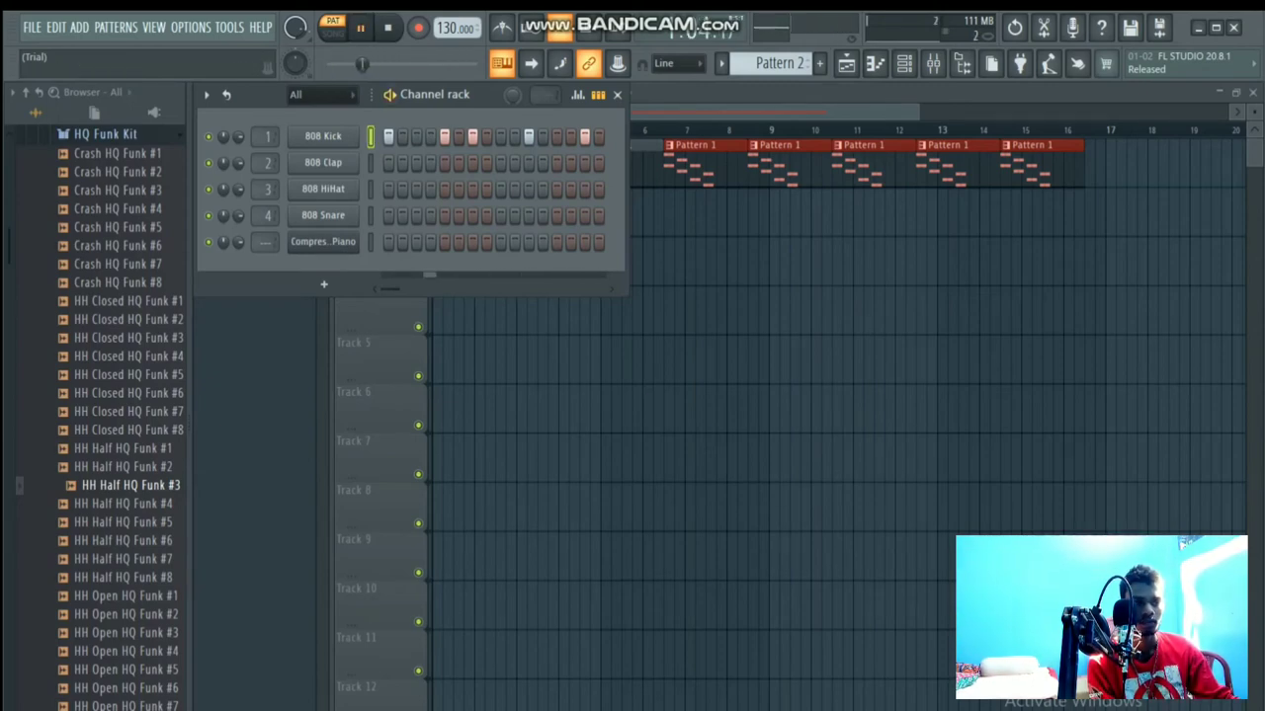
key(space)
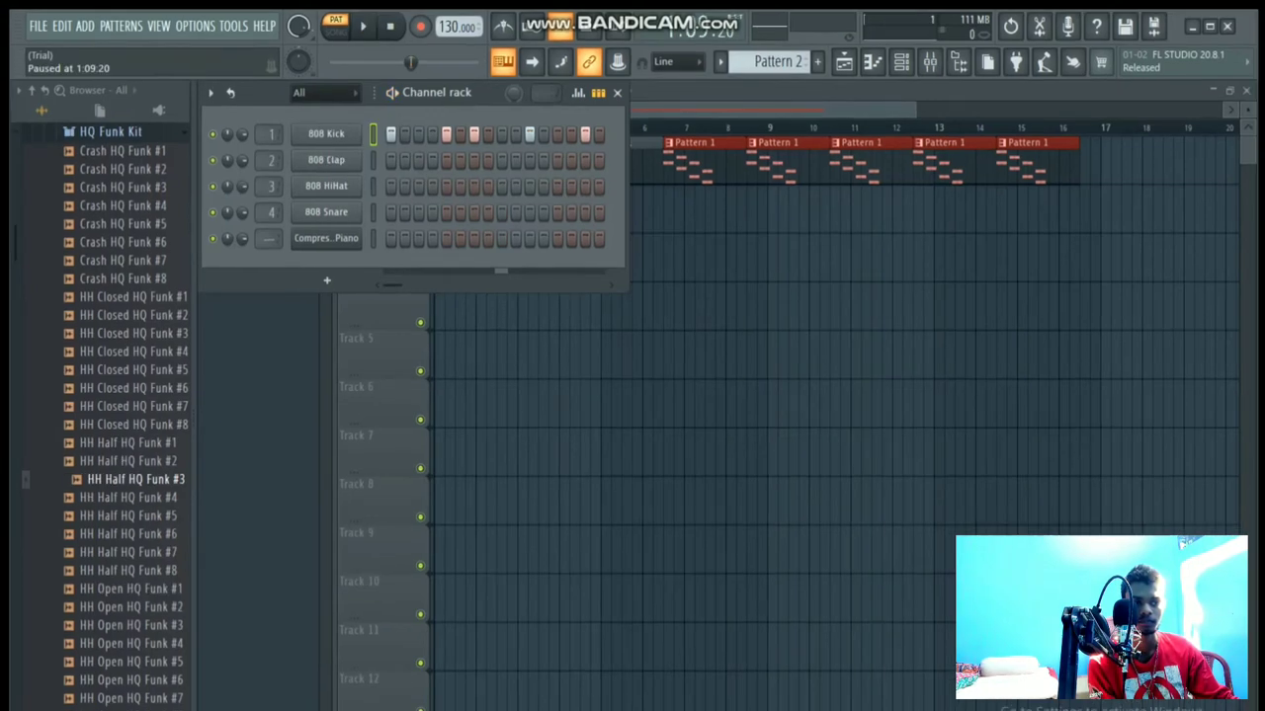
key(space)
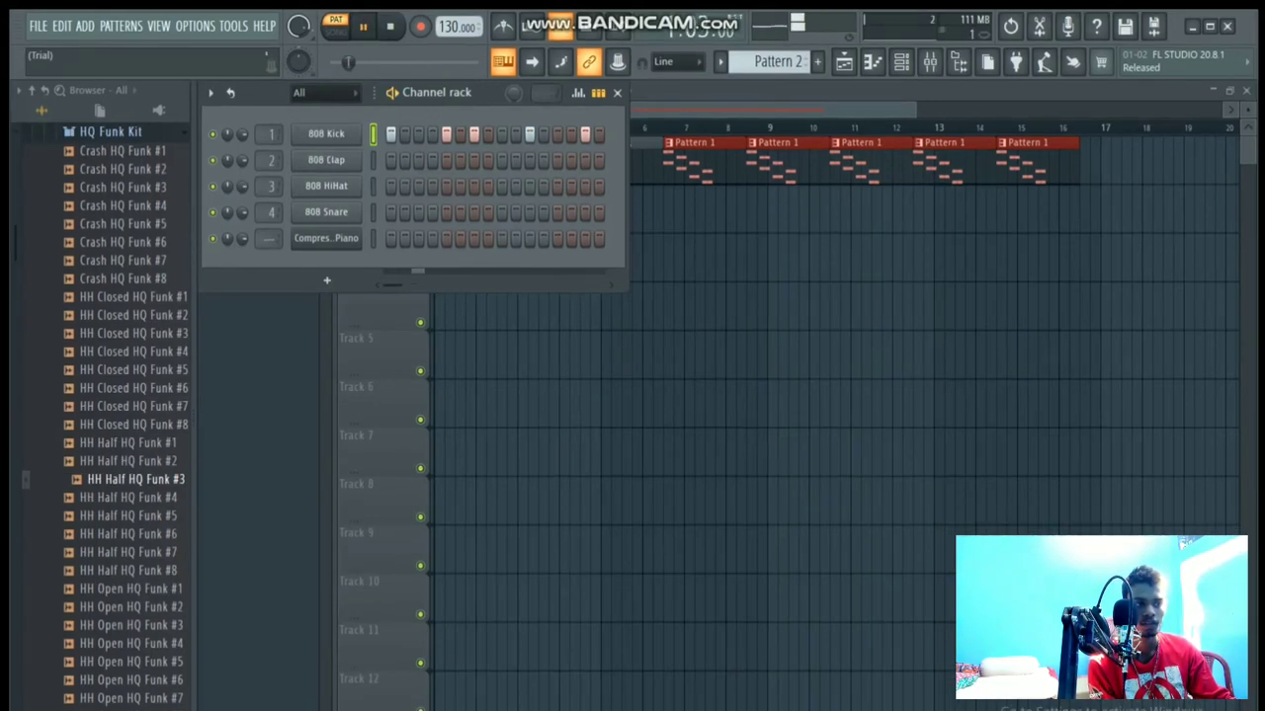
key(space)
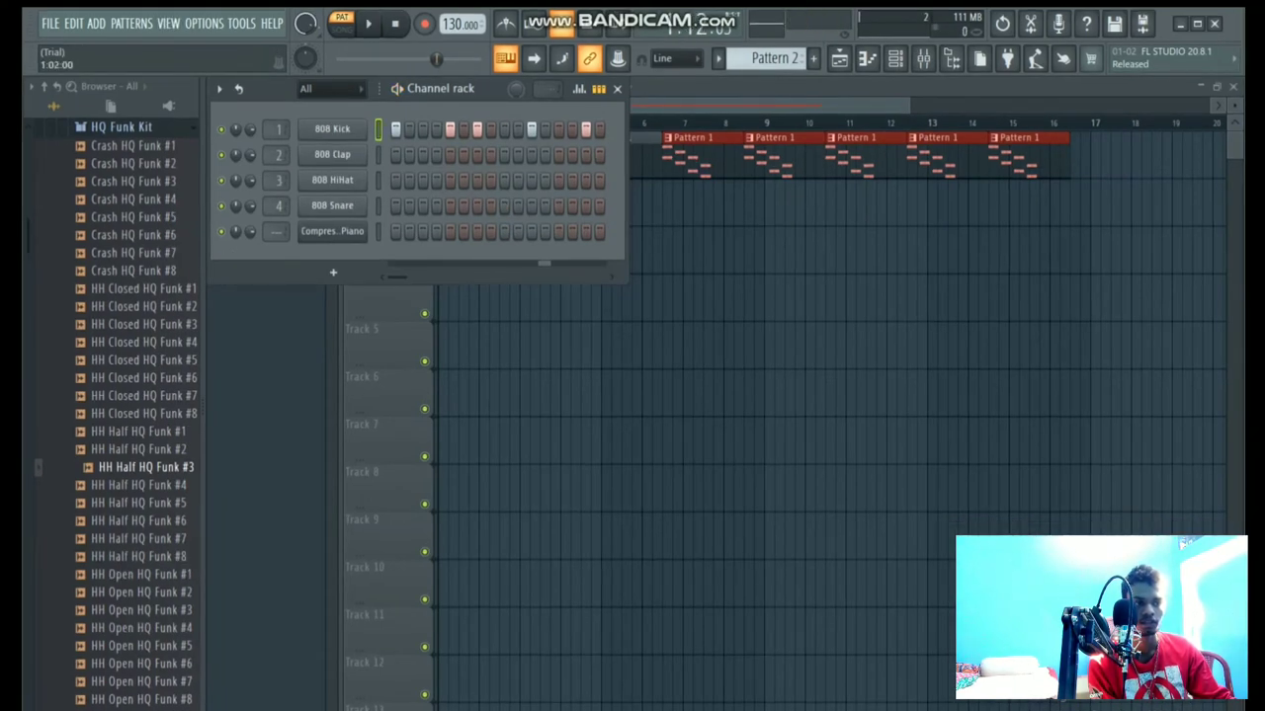
click(409, 155)
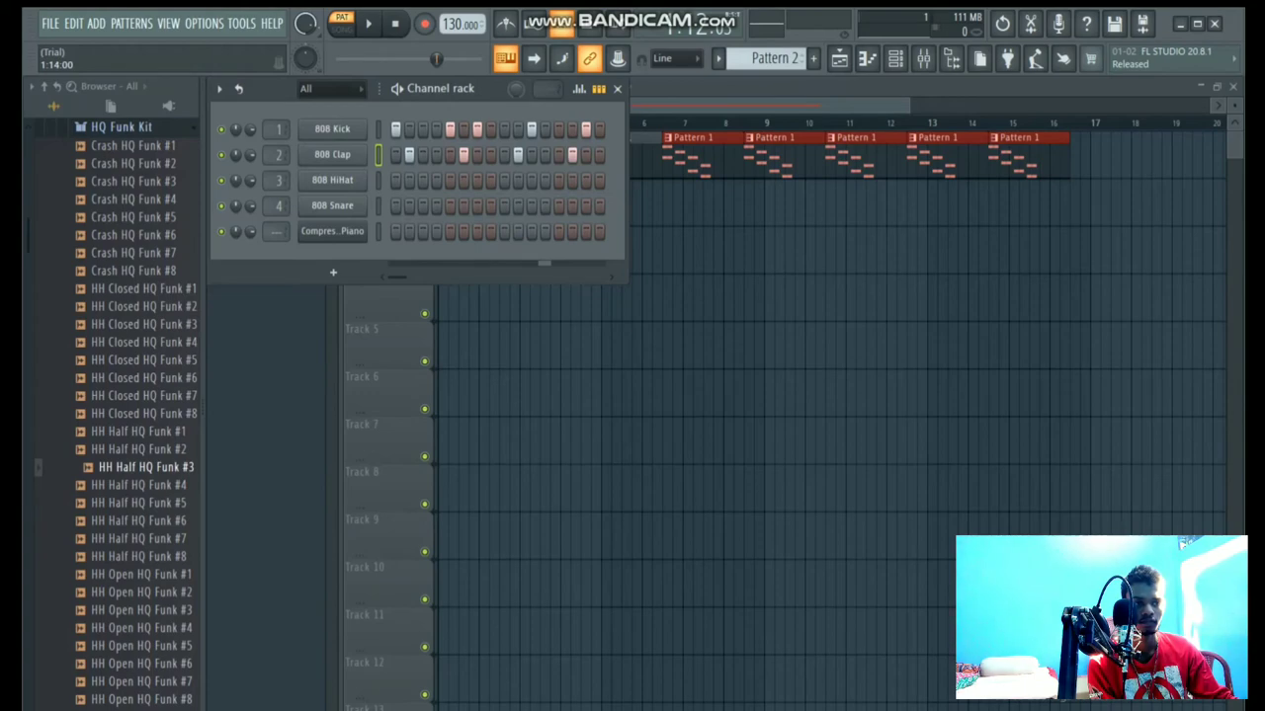
Step: Program 808 Snare on steps 8, 12, 13 and 16 of Pattern 2, playing the pattern to test it
key(space)
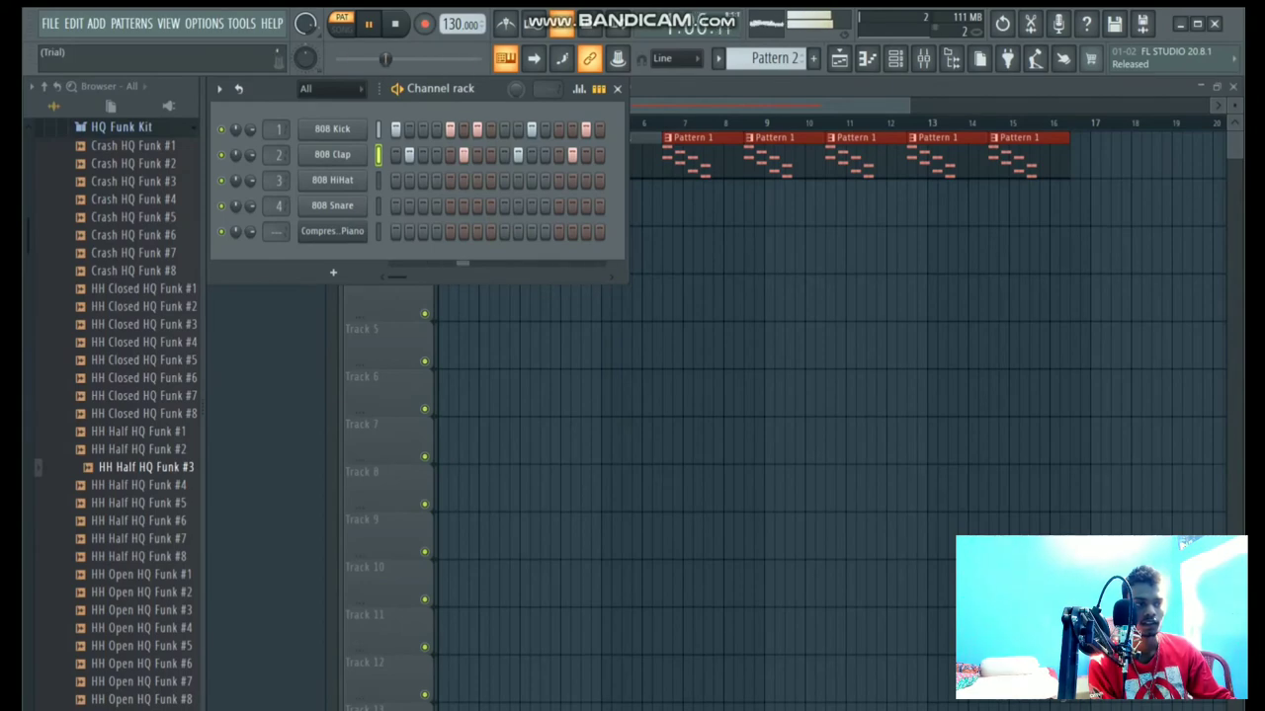
key(space)
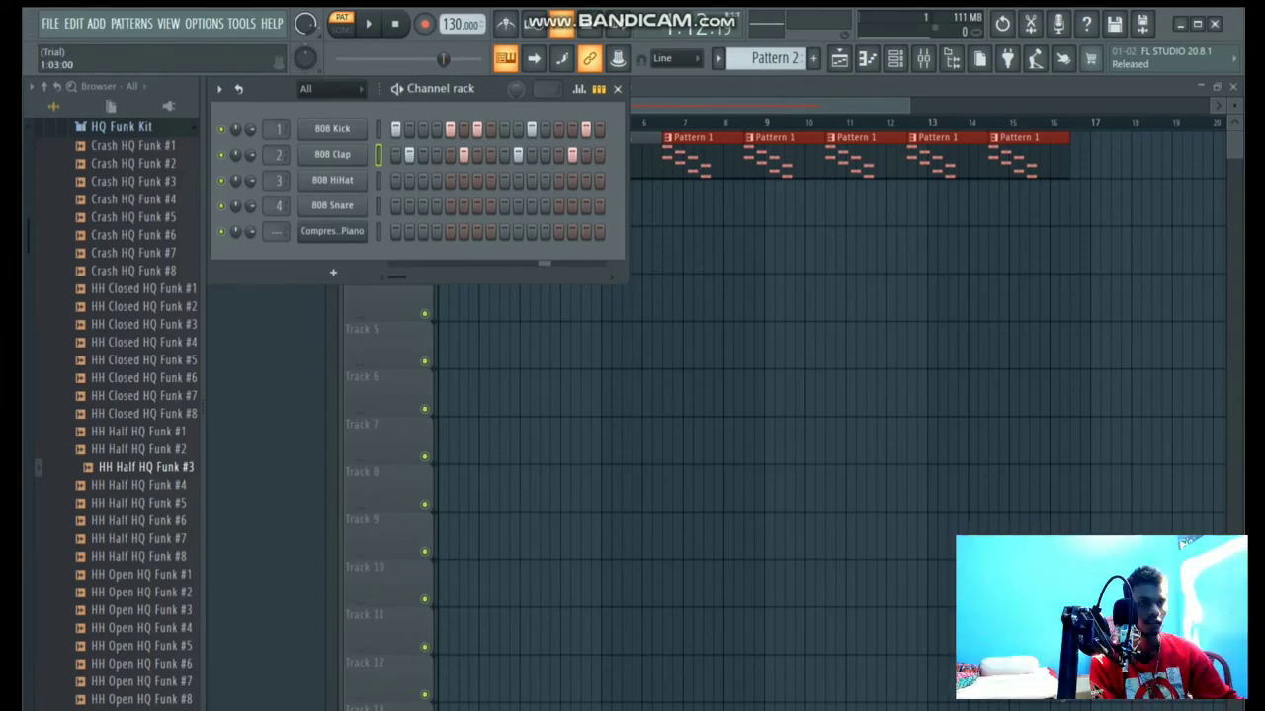
click(423, 206)
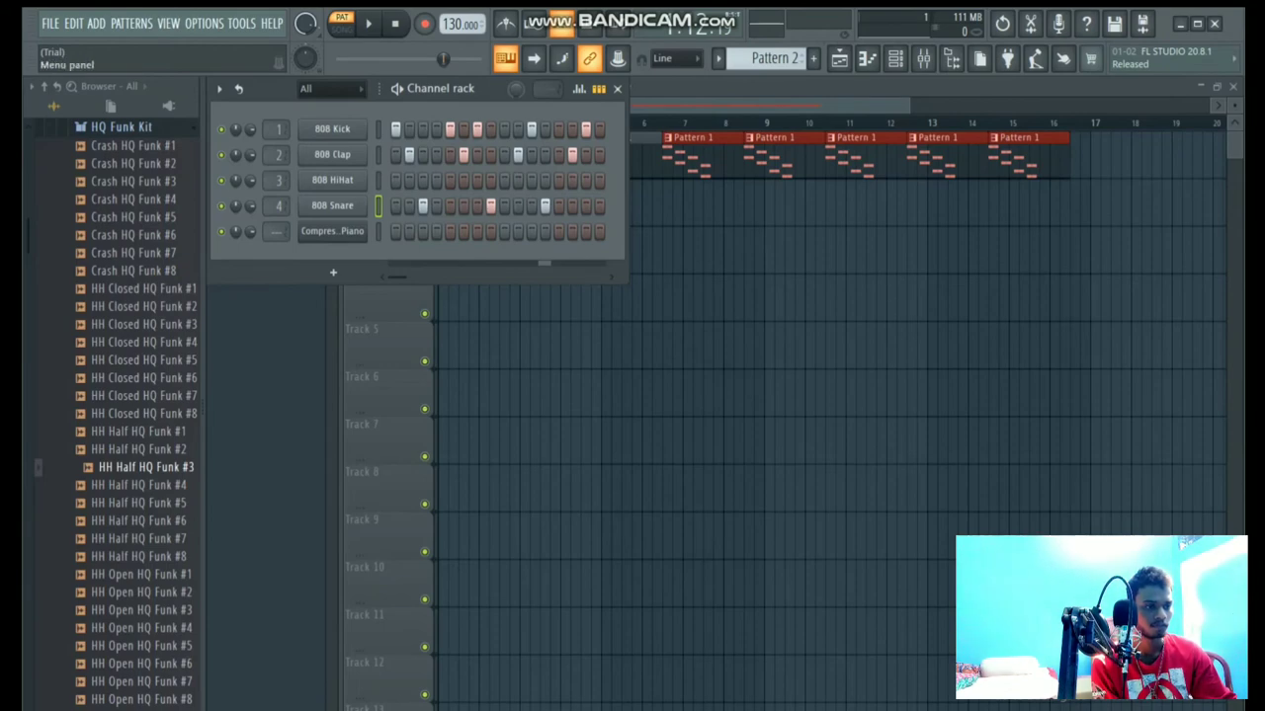
click(368, 23)
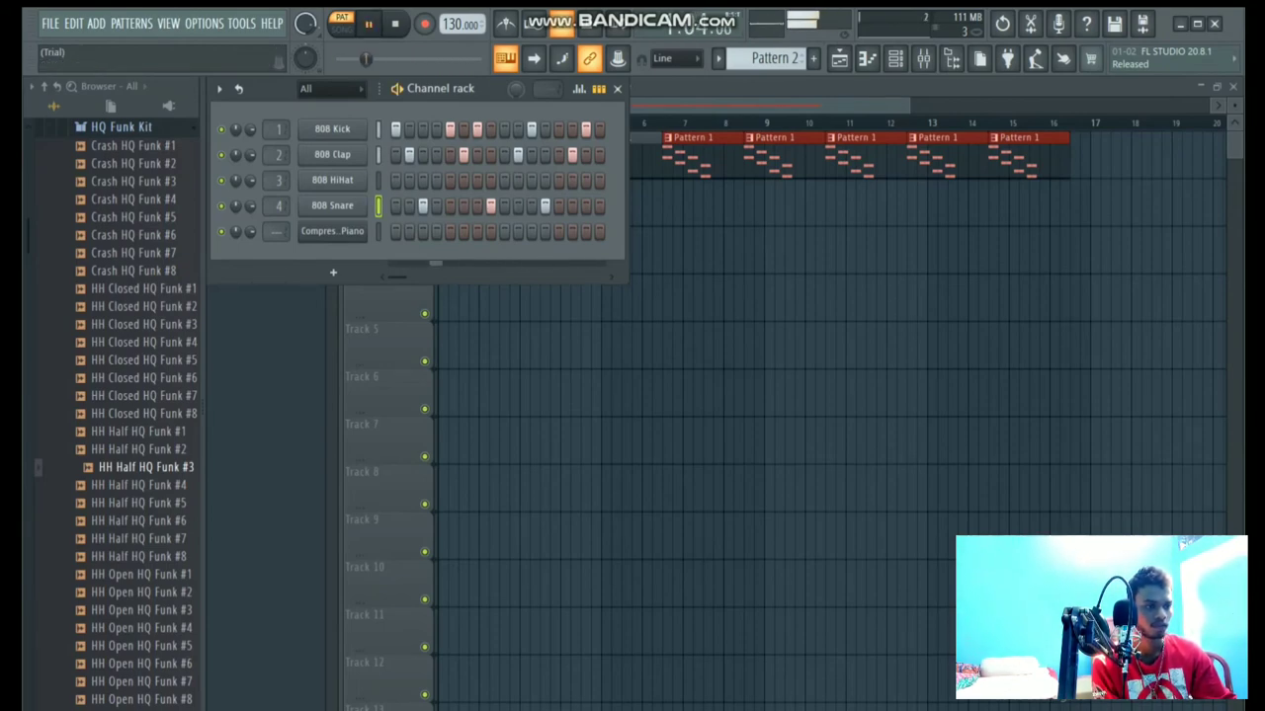
key(space)
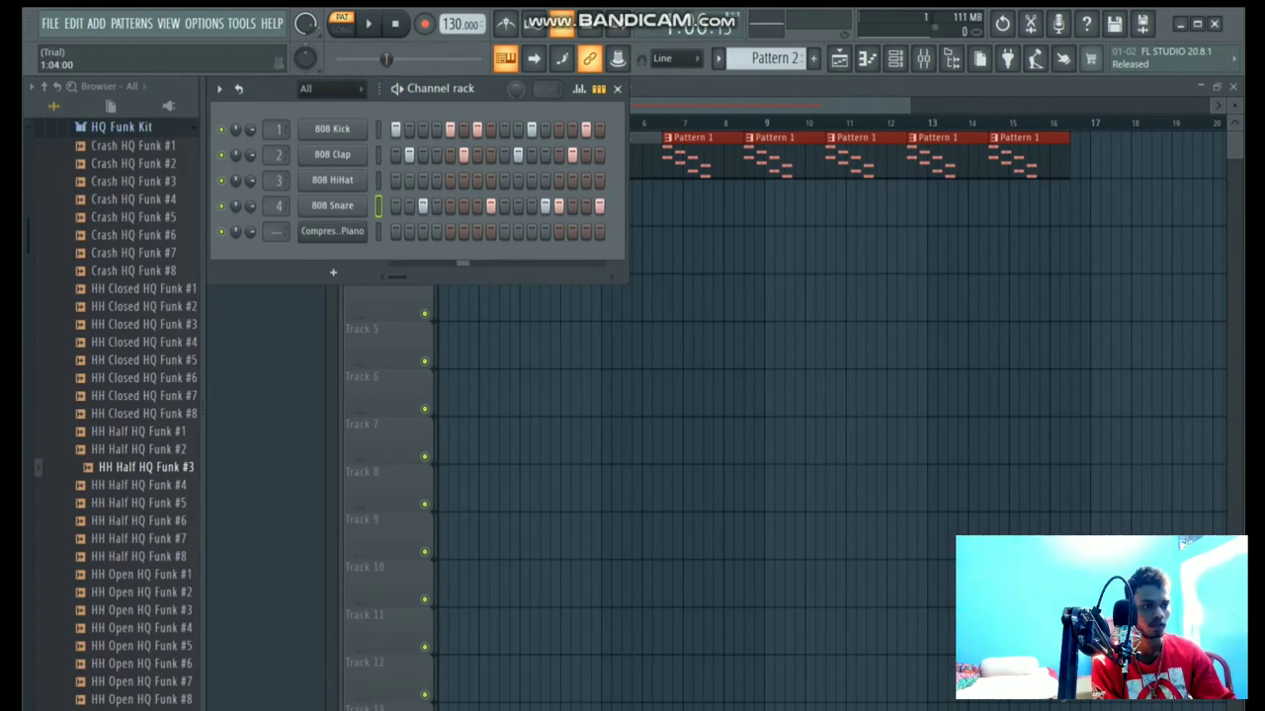
click(423, 205)
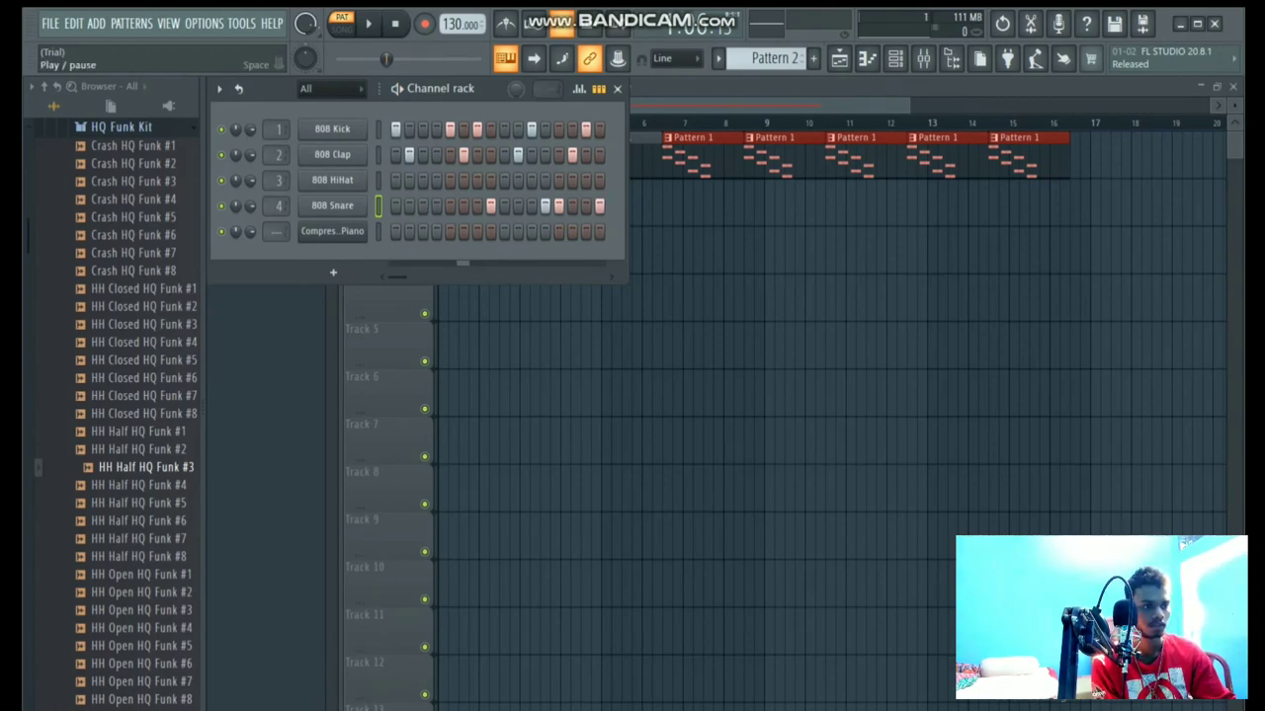
click(368, 23)
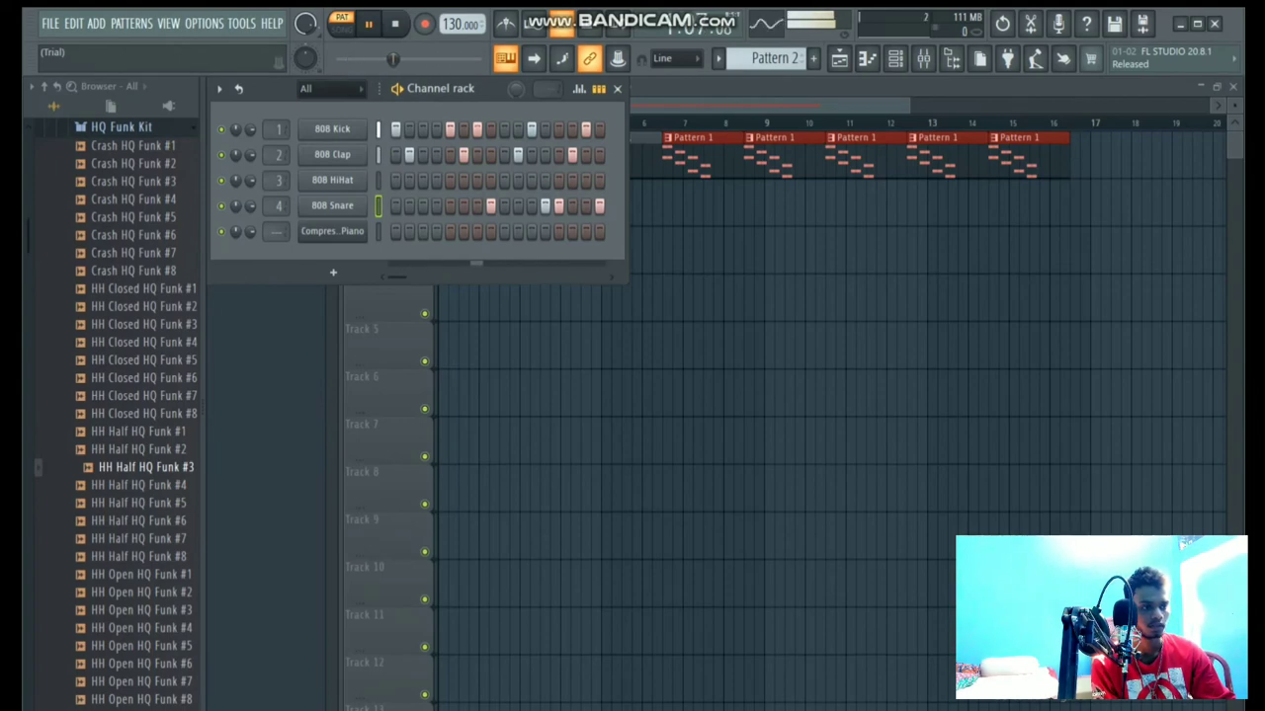
Step: Turn down the 808 Kick channel volume and set the 808 HiHat channel volume to 28%
click(332, 129)
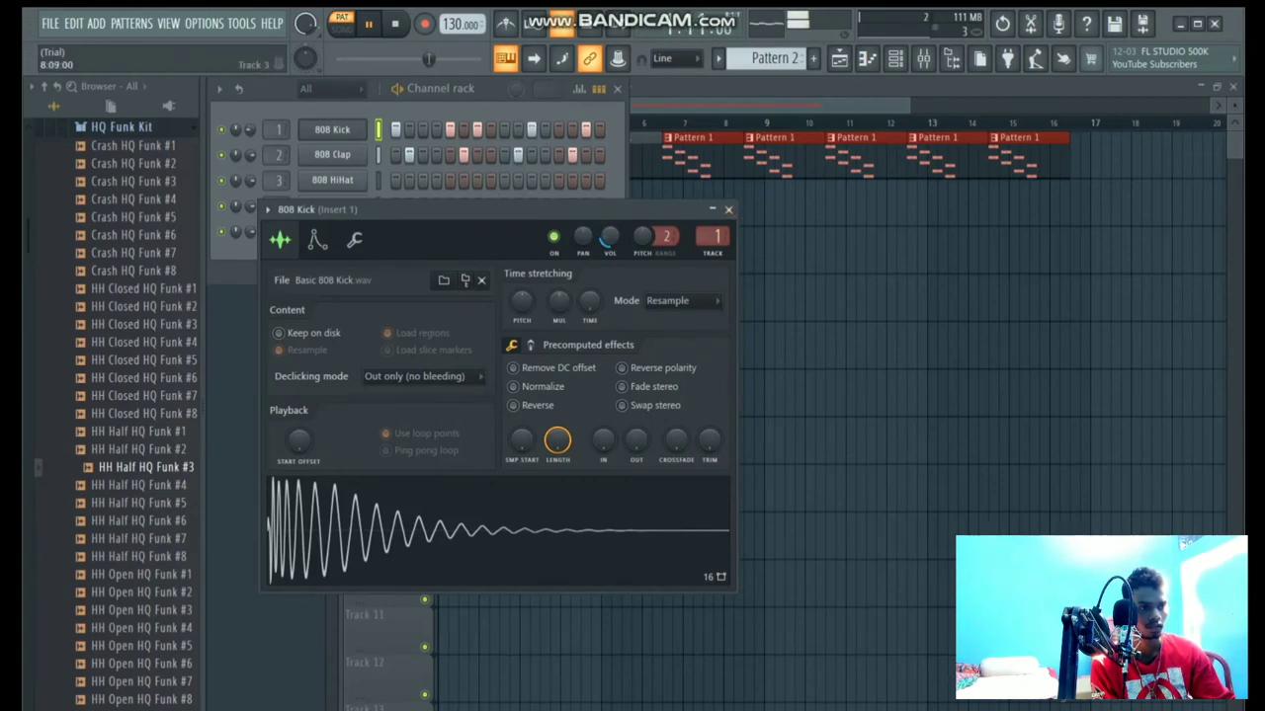
click(729, 210)
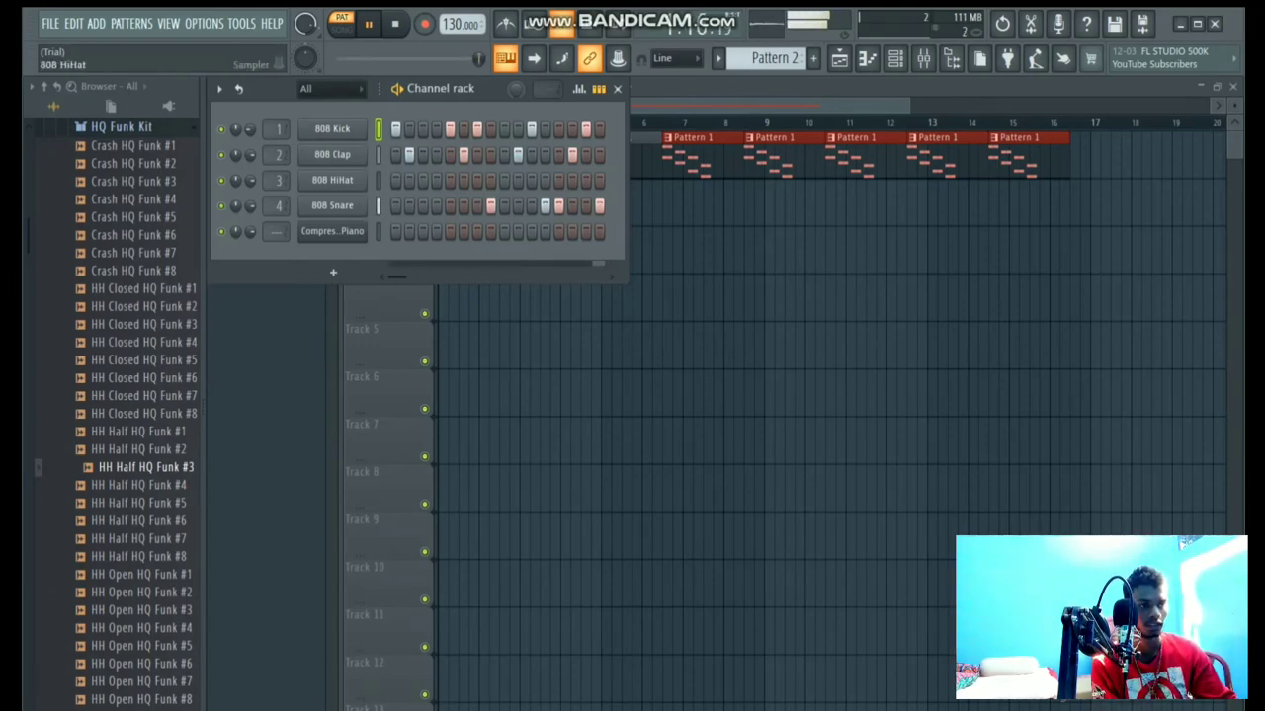
click(332, 179)
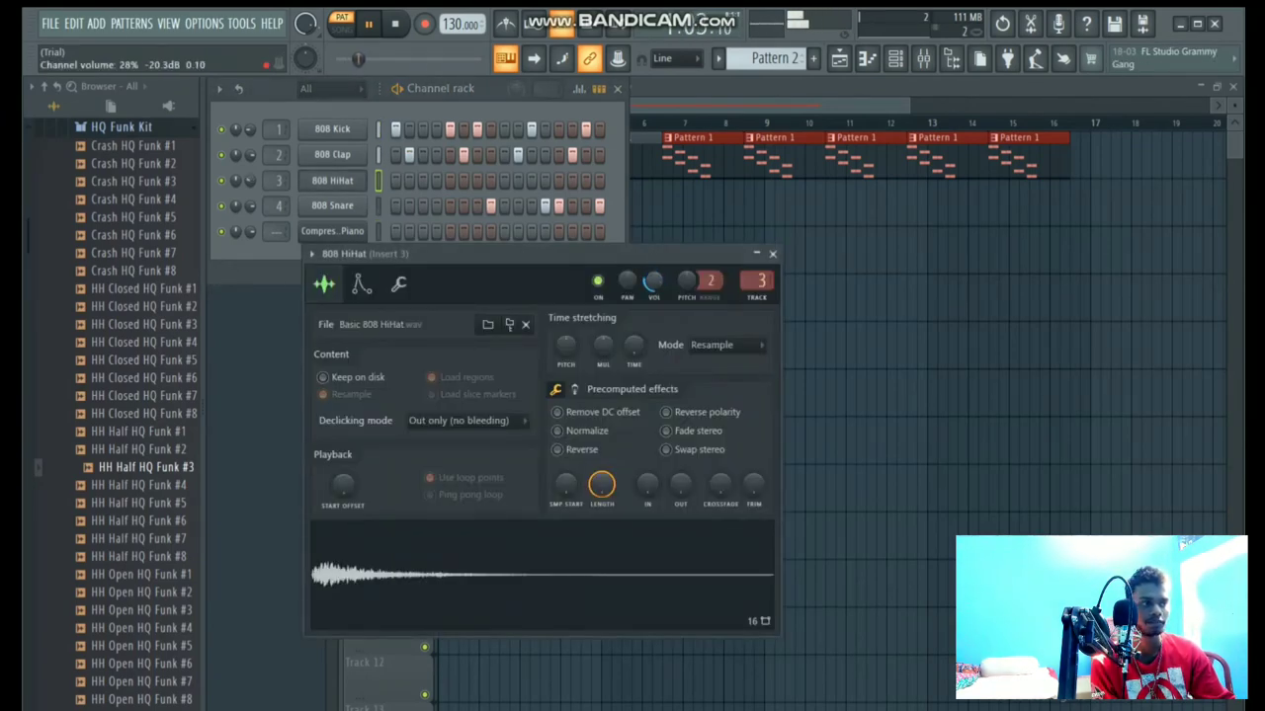
Step: Lower the 808 Snare channel volume while the pattern plays, and close its settings
click(332, 206)
click(332, 206)
click(332, 206)
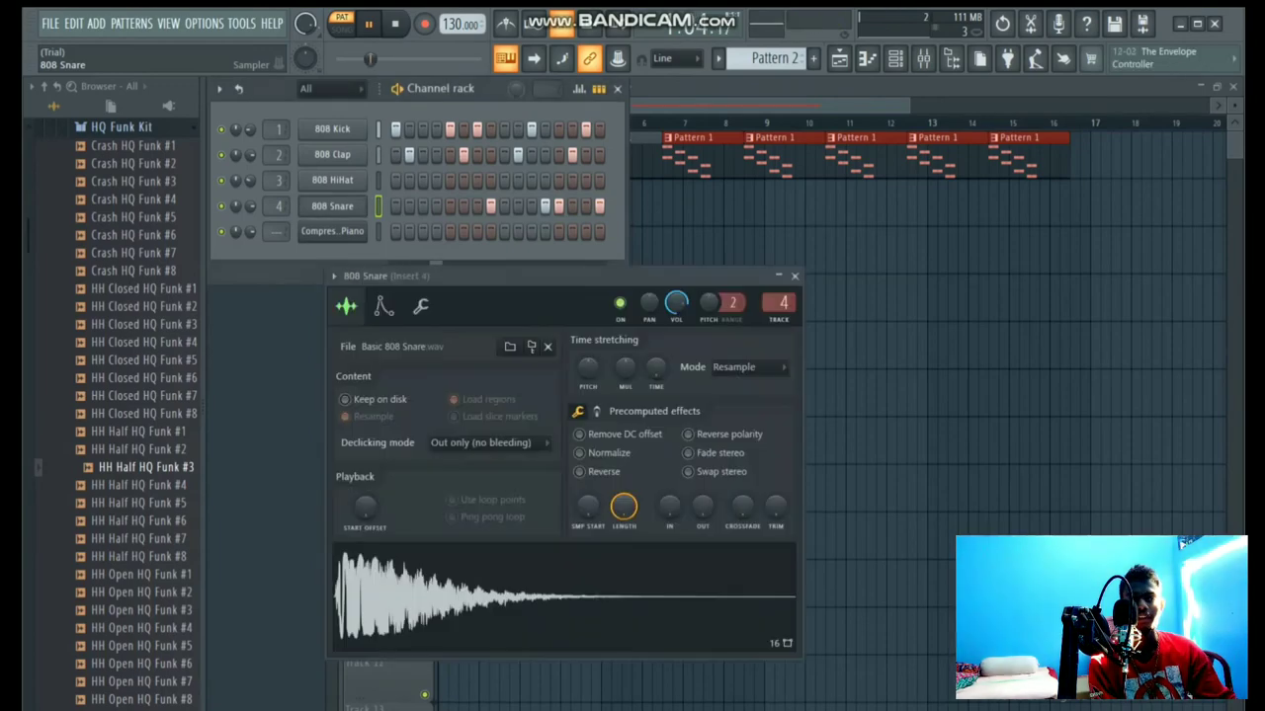
drag(676, 303, 676, 346)
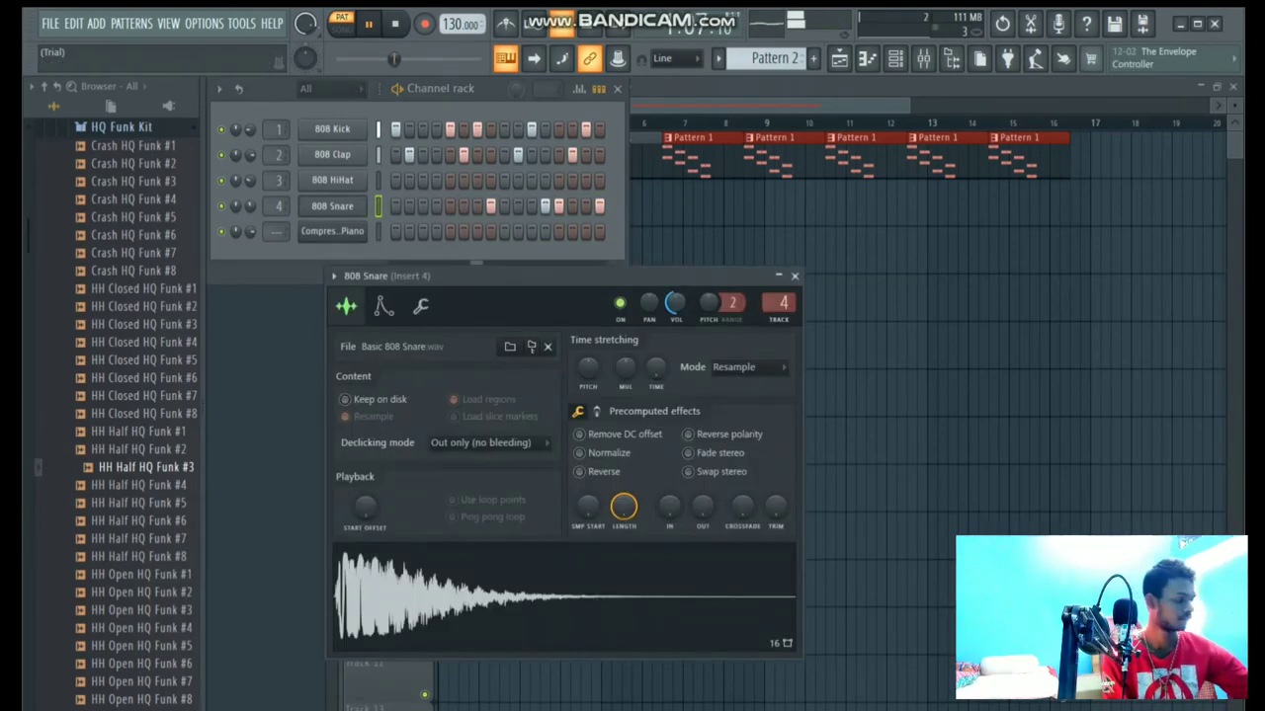
click(794, 276)
Step: Review the channel settings of 808 Kick and 808 Clap during playback
click(332, 128)
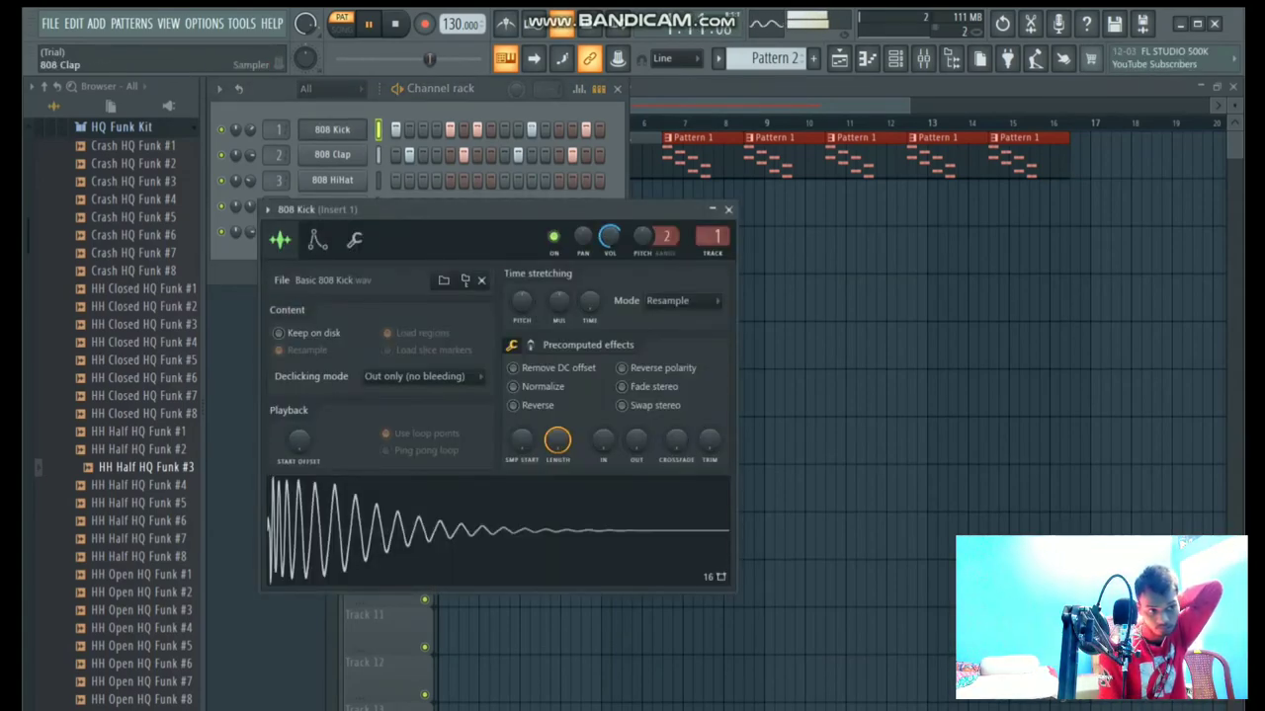
click(332, 154)
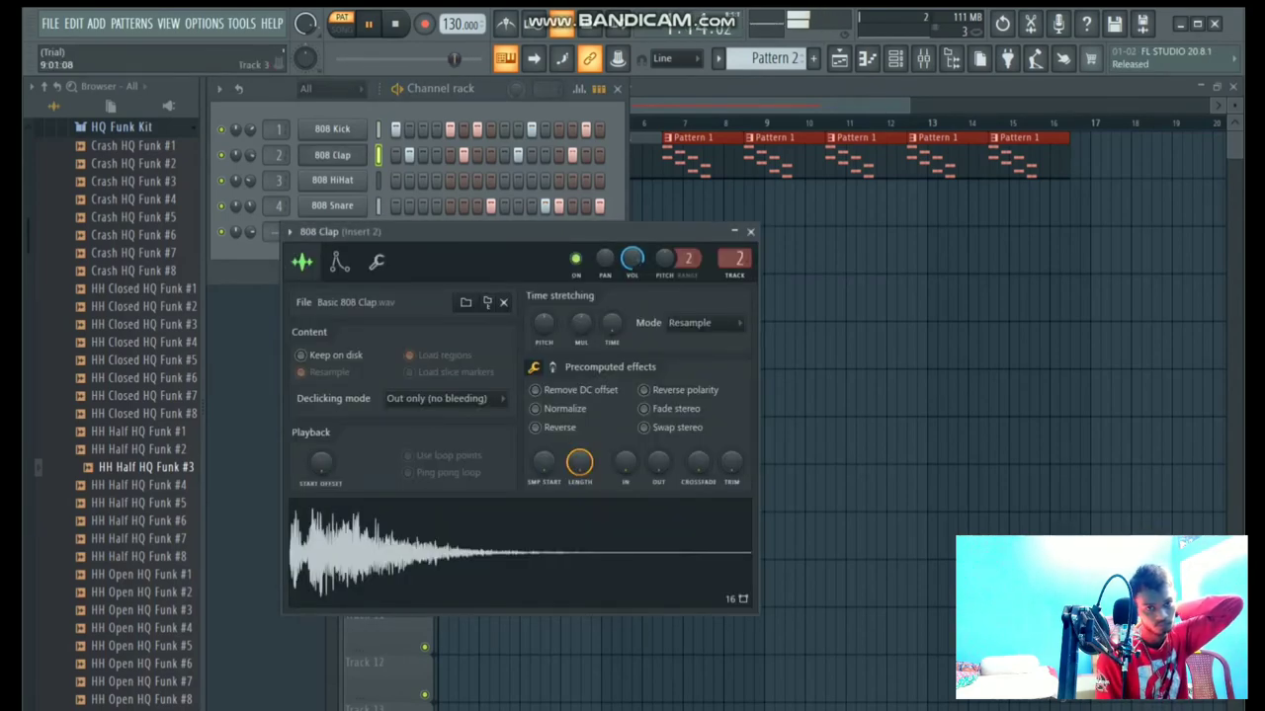
click(750, 231)
Step: Set the 808 Snare's time-stretching pitch shift to +100 cents and close its settings
click(332, 206)
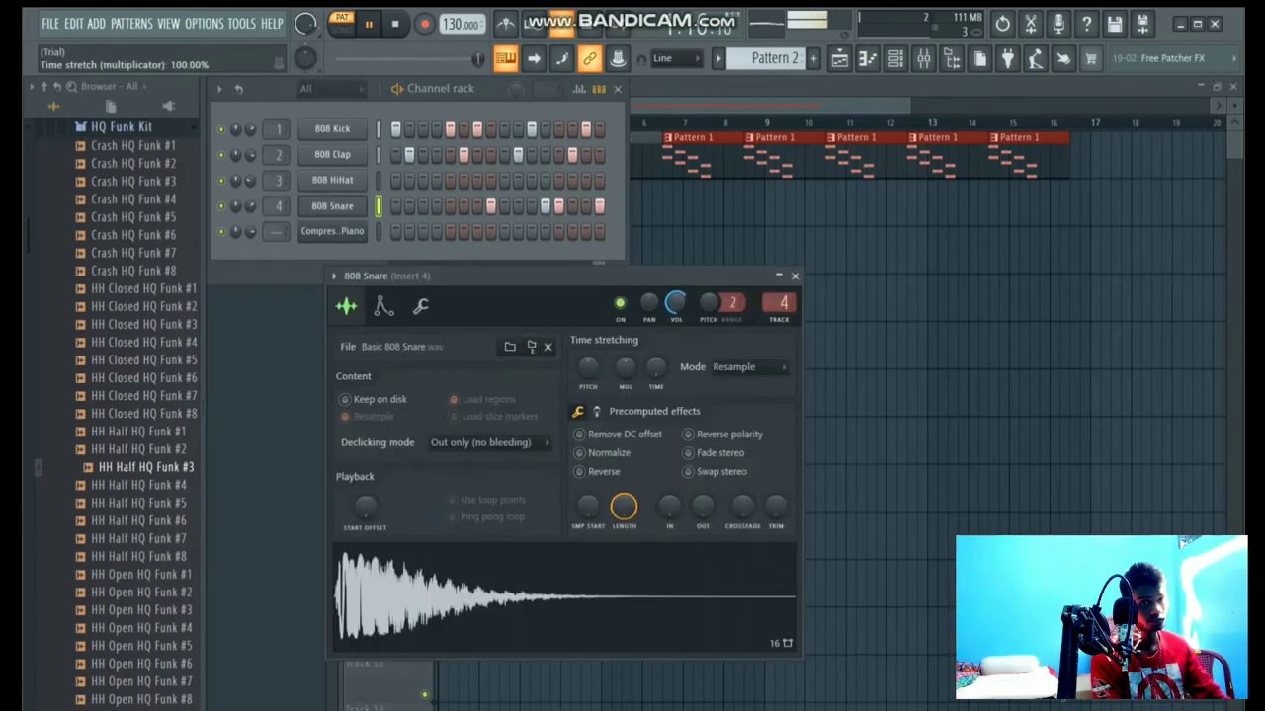
scroll(588, 367, up, 1)
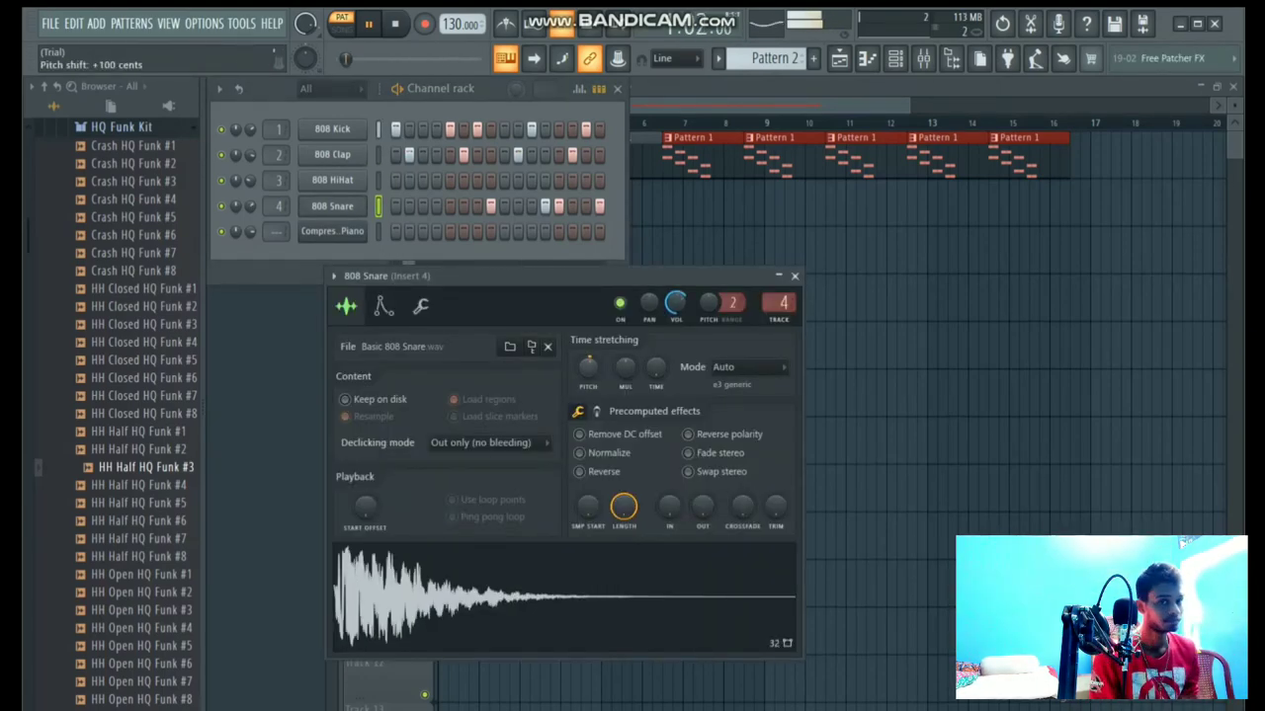
key(Escape)
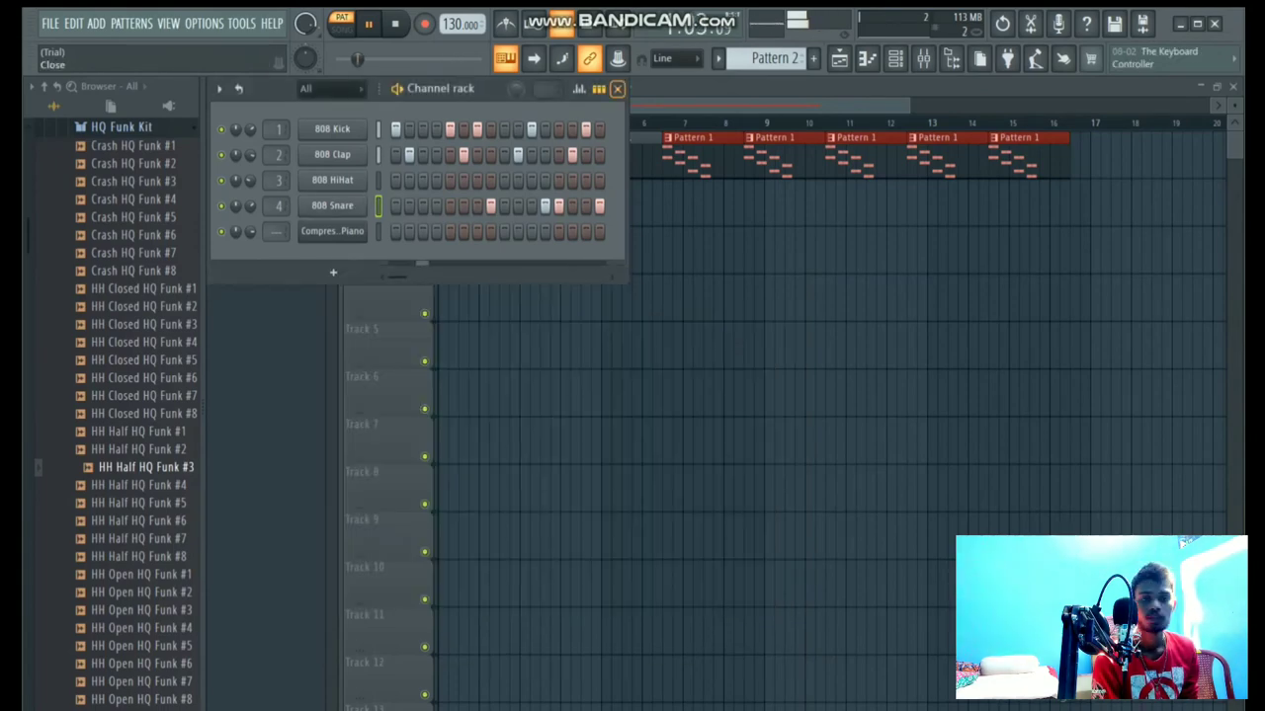
Step: Close the channel rack, paint Pattern 2 clips end to end on Track 2 from about bar 4 to bar 17, and play the arrangement in song mode
key(Escape)
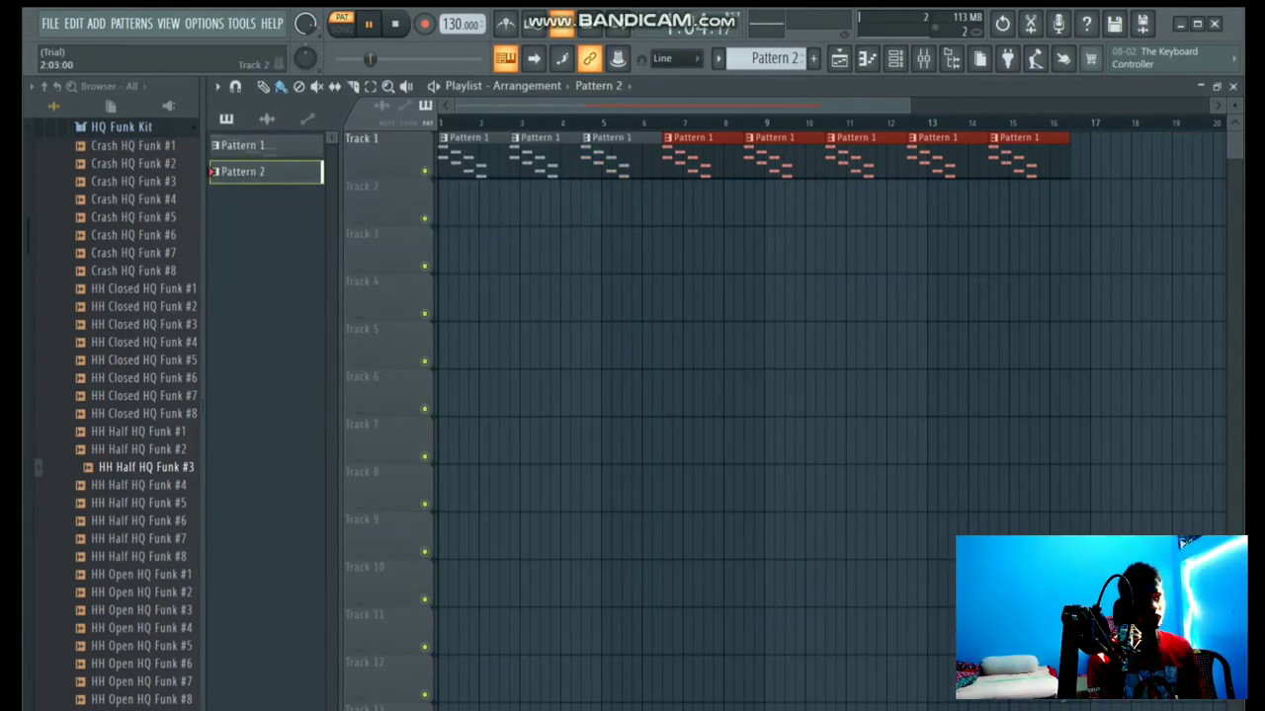
drag(577, 193, 1087, 193)
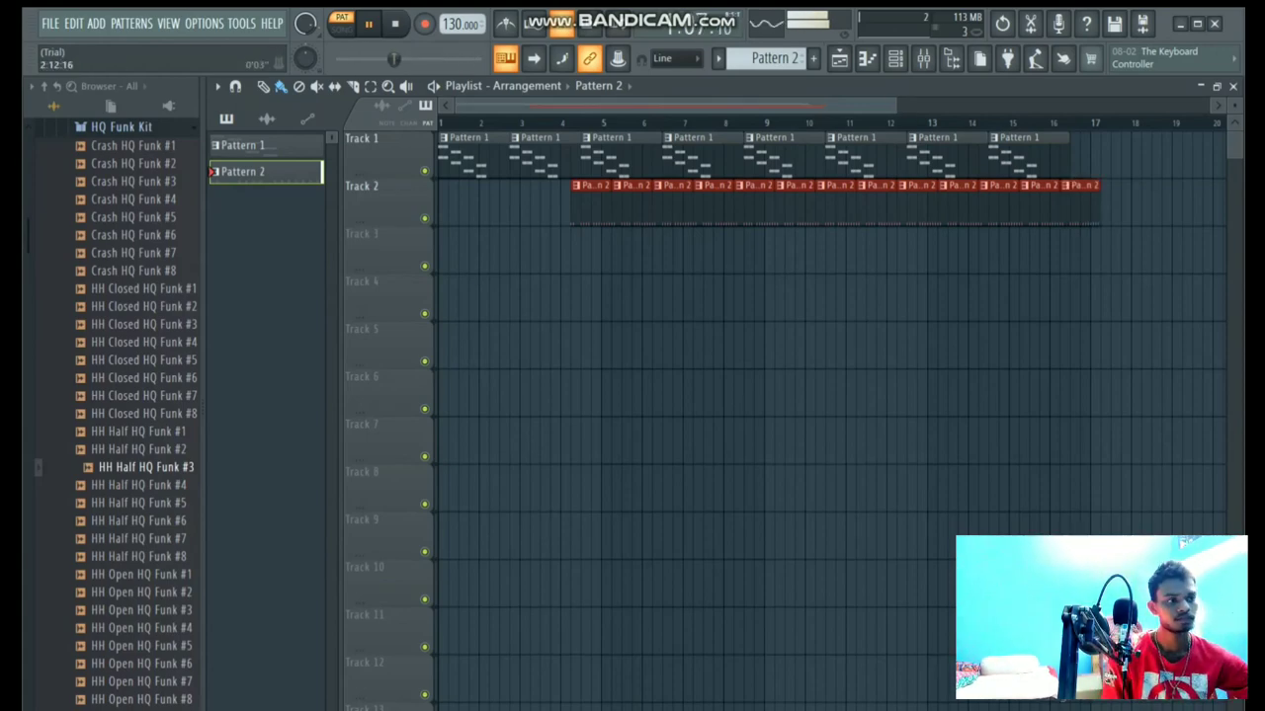
click(341, 23)
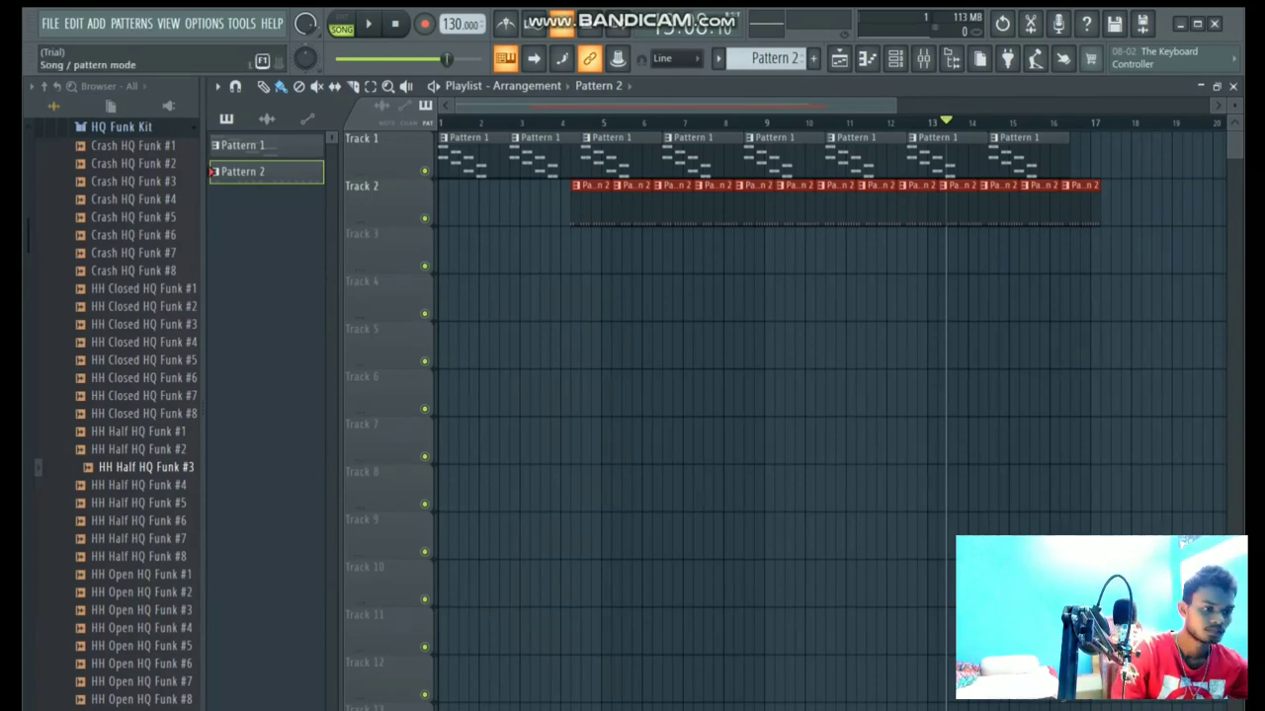
key(space)
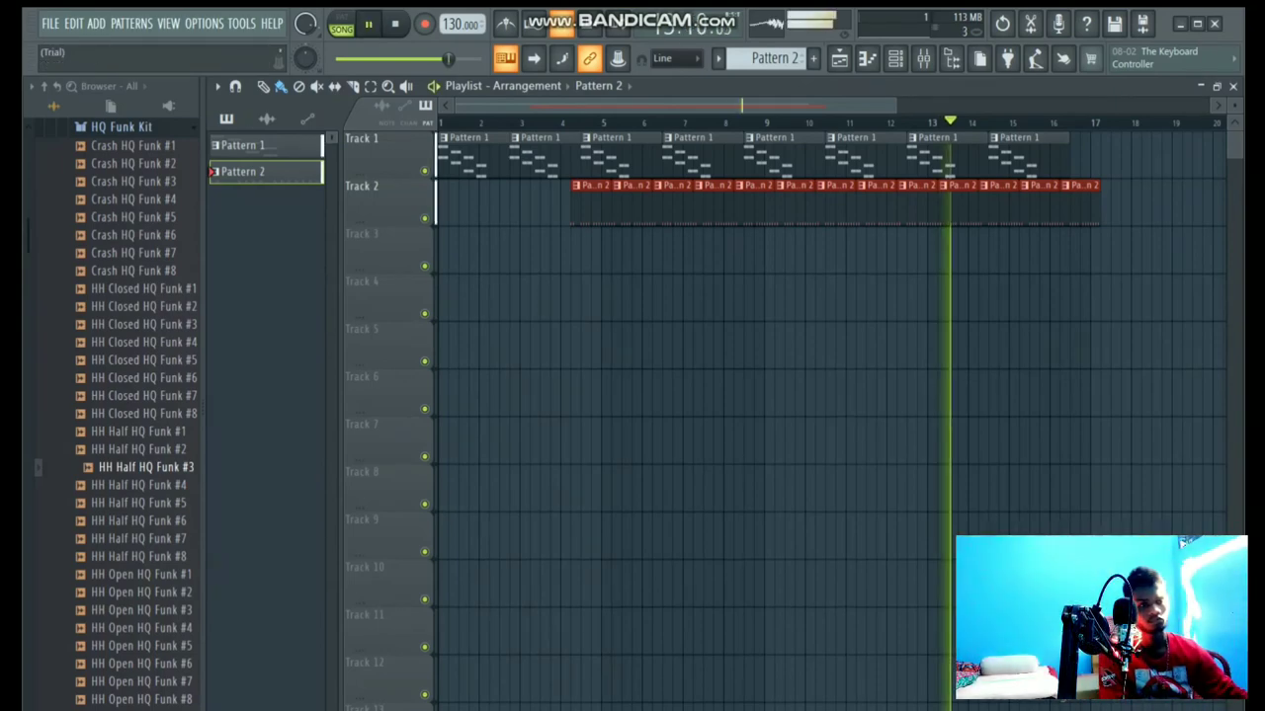